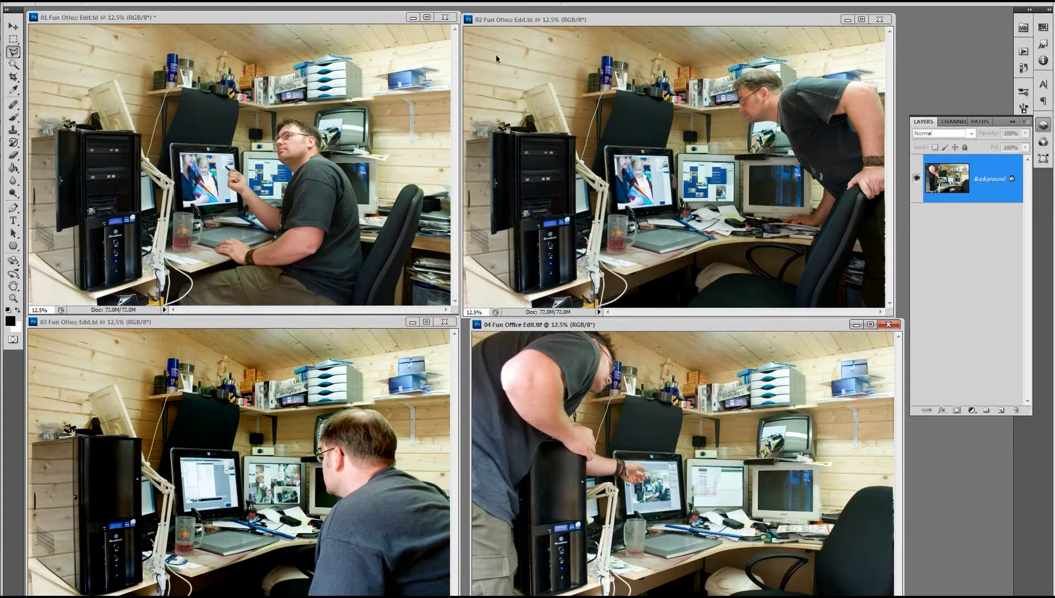
# Copy the 02 Fun Office Edit photo into the 01 Fun Office Edit document as a new layer and close the source file
pyautogui.moveTo(602, 21); pyautogui.dragTo(609, 17)
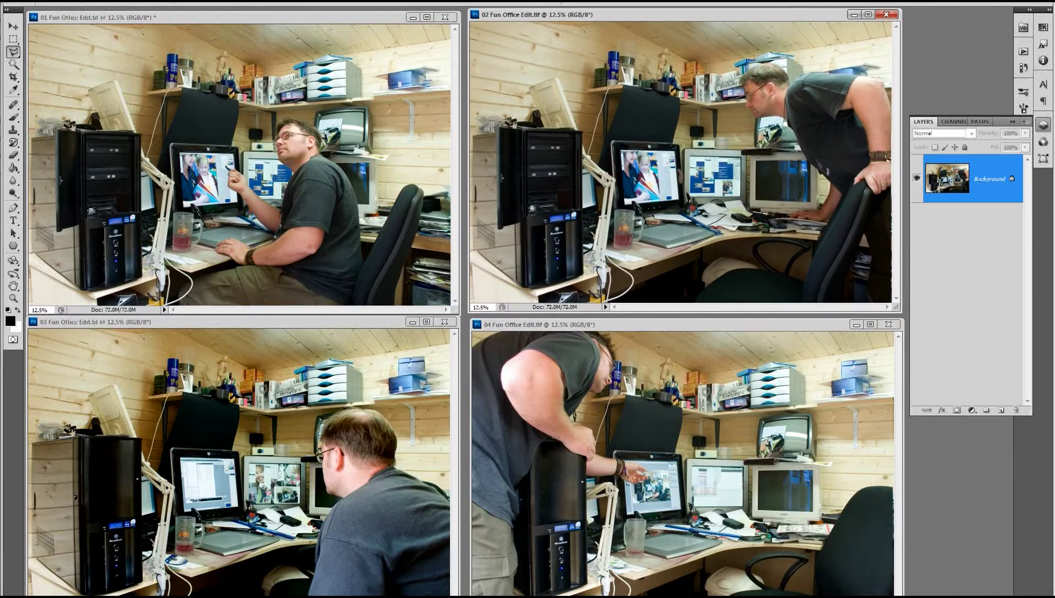
pyautogui.moveTo(948, 182); pyautogui.dragTo(336, 171)
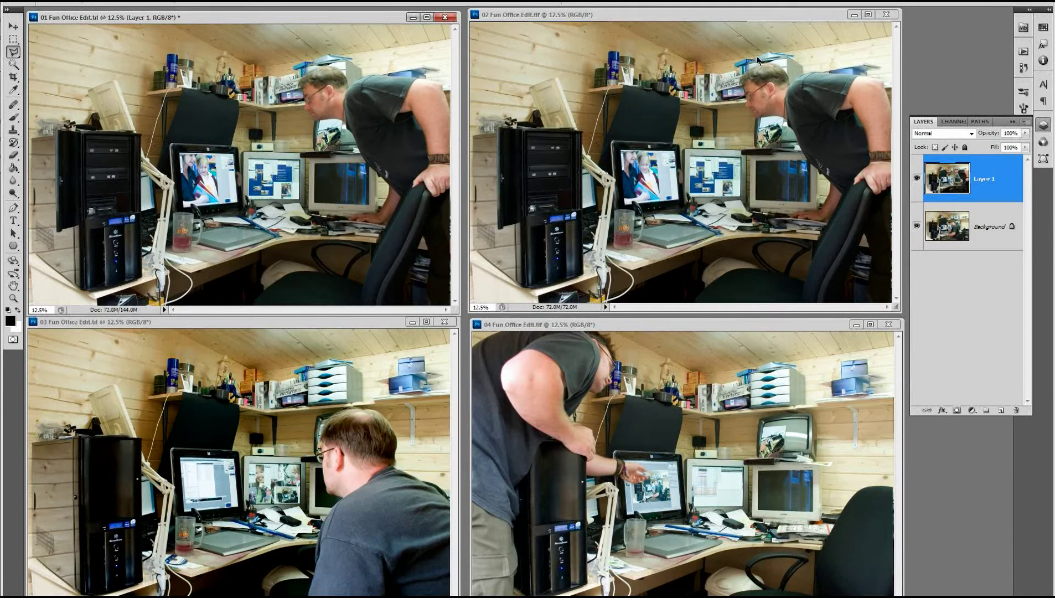
pyautogui.click(855, 15)
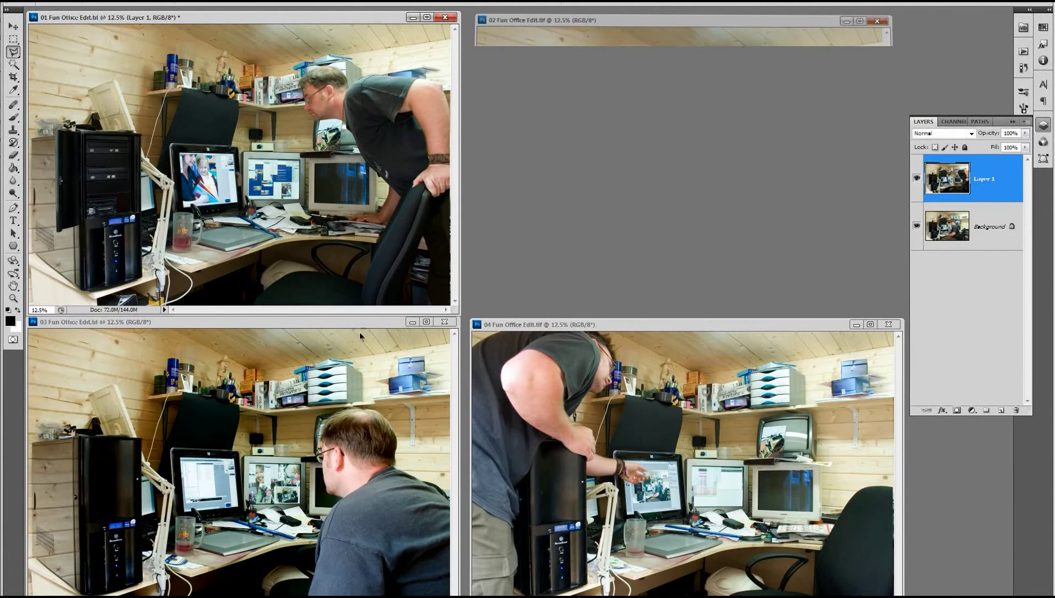
# Add the 03 Fun Office Edit photo to the 01 Fun Office Edit document as a layer and close its original
pyautogui.click(366, 325)
pyautogui.moveTo(949, 175); pyautogui.dragTo(382, 188)
pyautogui.click(444, 321)
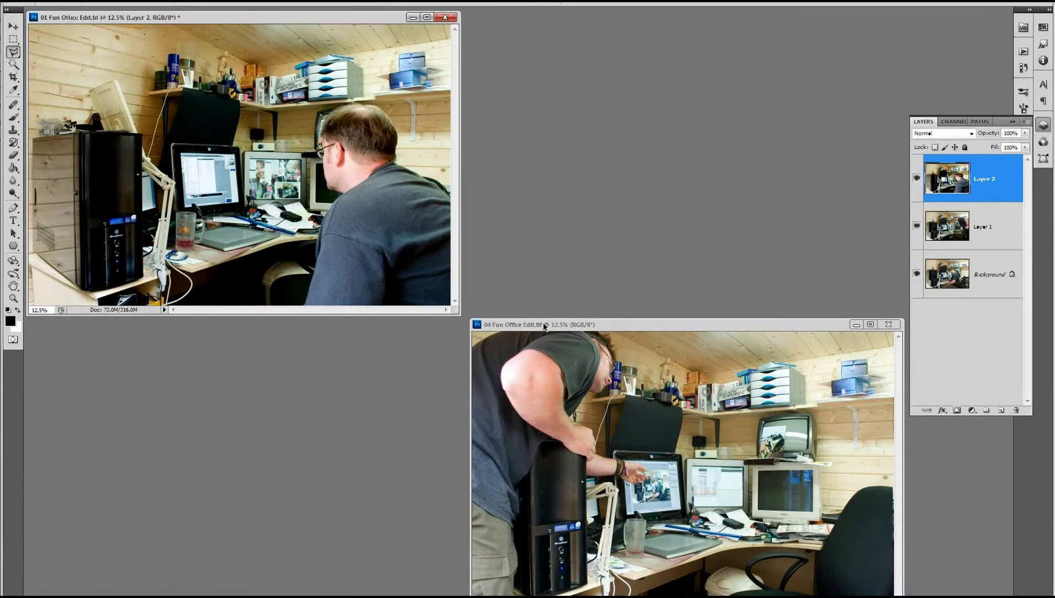
# Add the 04 Fun Office Edit photo as the top layer of the 01 Fun Office Edit document and close its original
pyautogui.moveTo(544, 327); pyautogui.dragTo(554, 129)
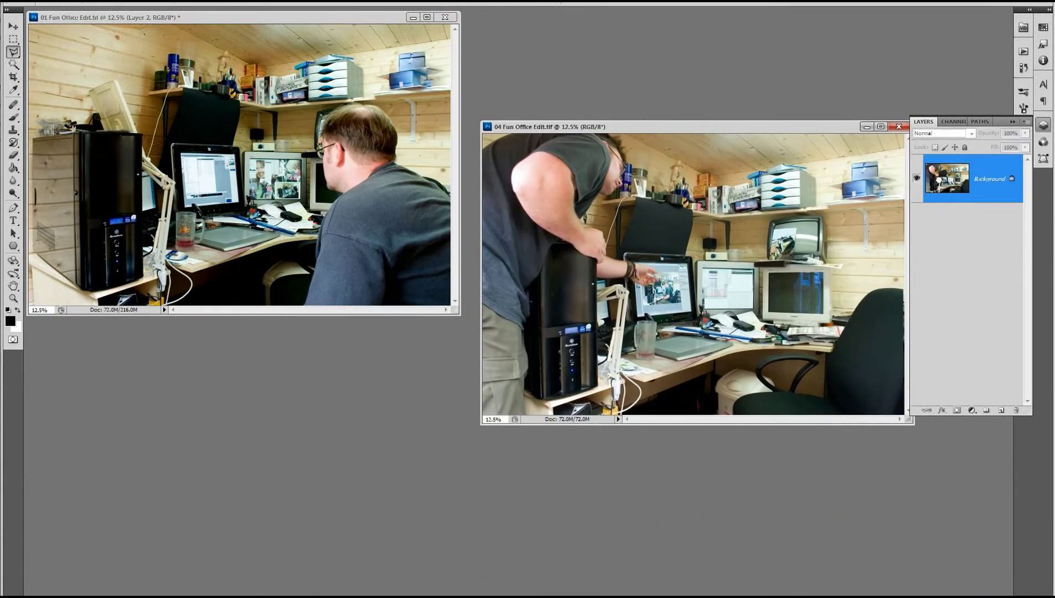
pyautogui.moveTo(948, 178); pyautogui.dragTo(387, 216)
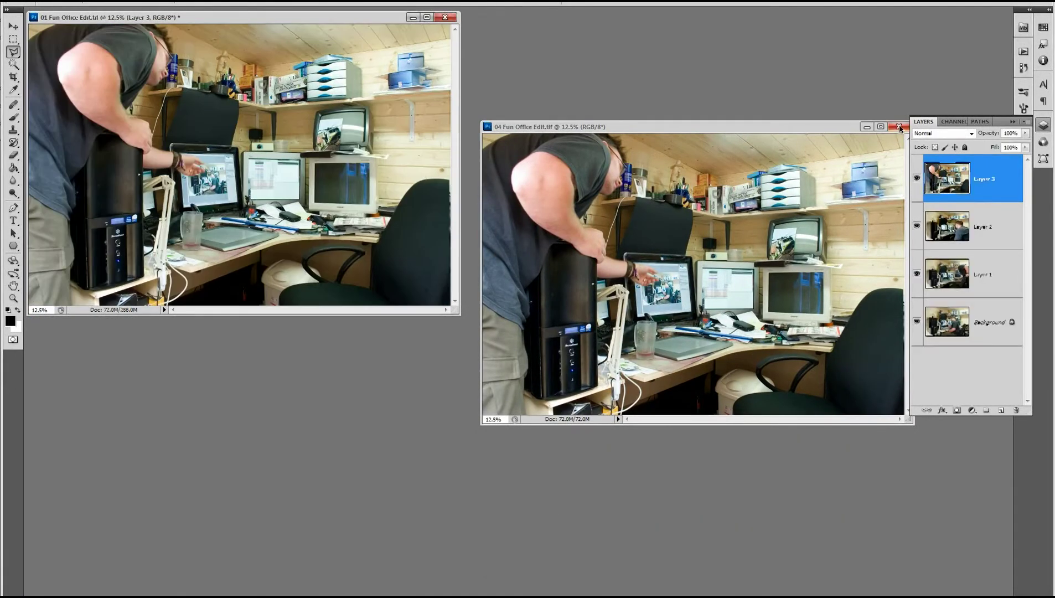
pyautogui.click(899, 126)
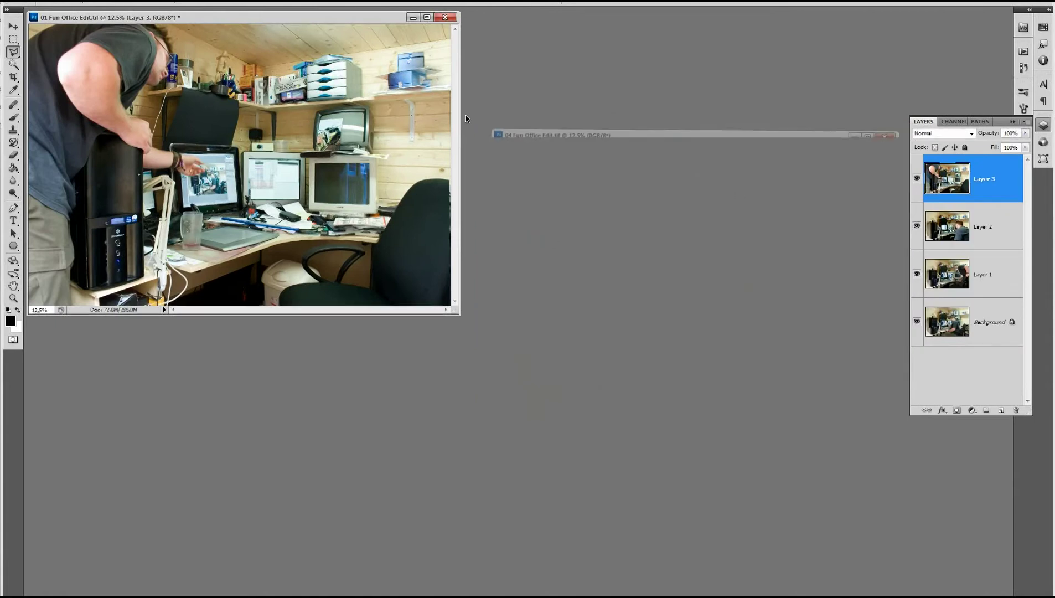
# Show the layered 01 Fun Office Edit document in full-screen mode, enlarged to fill the workspace
pyautogui.press('f')
pyautogui.keyDown('ctrl'); pyautogui.click(589, 300); pyautogui.keyUp('ctrl')
pyautogui.keyDown('ctrl'); pyautogui.click(590, 300); pyautogui.keyUp('ctrl')
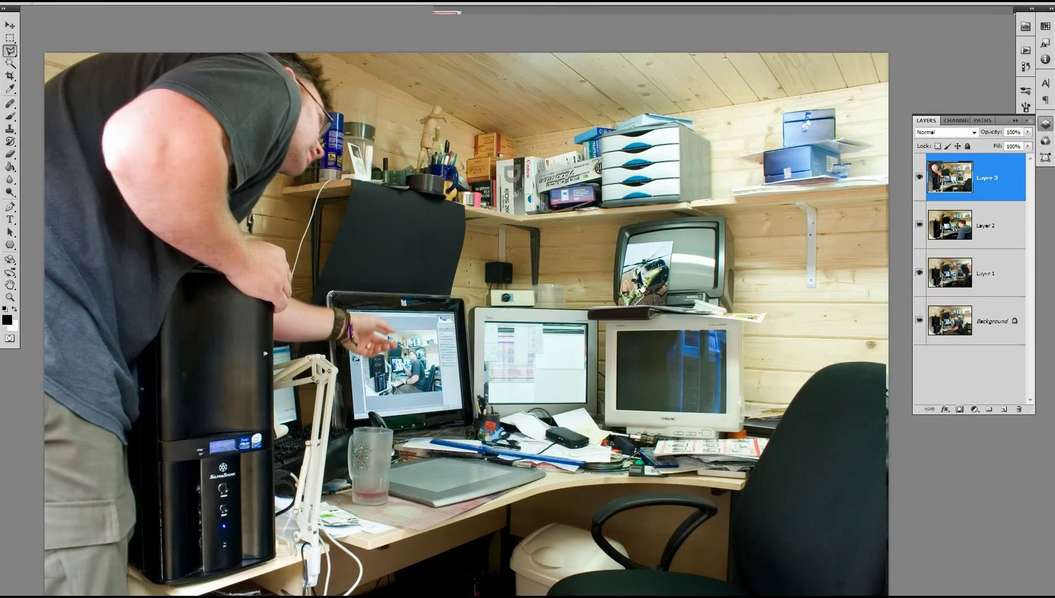
pyautogui.moveTo(626, 304); pyautogui.dragTo(639, 263)
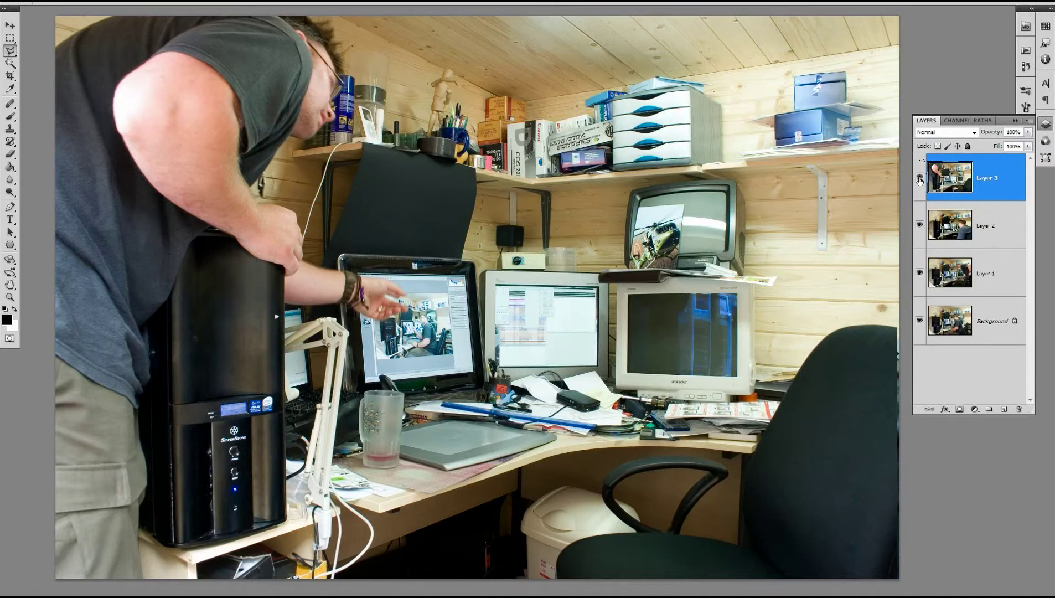
# Hide Layer 3 and Layer 2, and make Layer 1 the active layer
pyautogui.moveTo(921, 179); pyautogui.dragTo(924, 225)
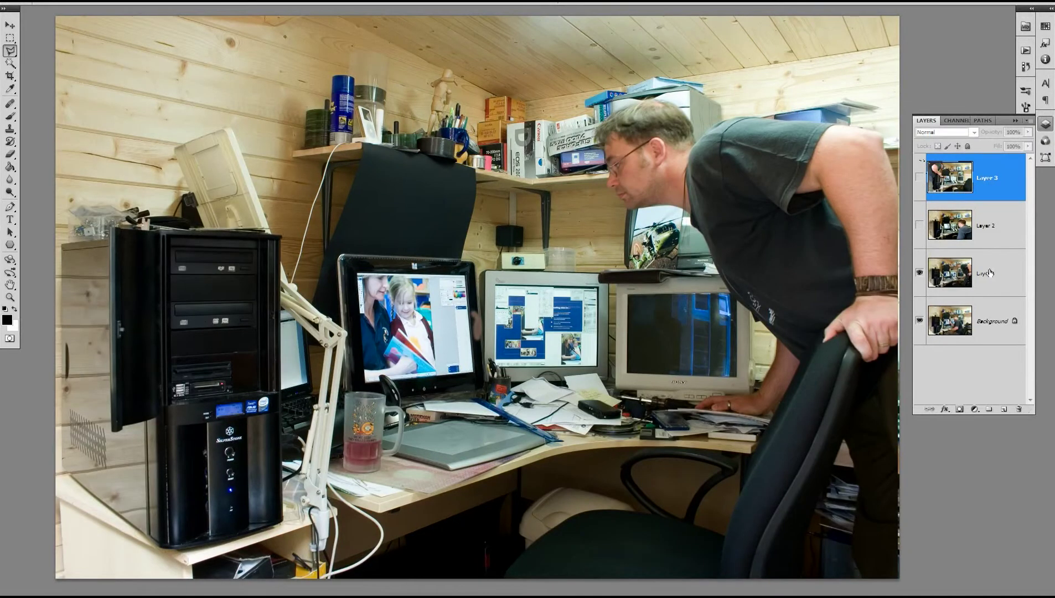
pyautogui.click(959, 271)
pyautogui.moveTo(738, 228); pyautogui.dragTo(554, 248)
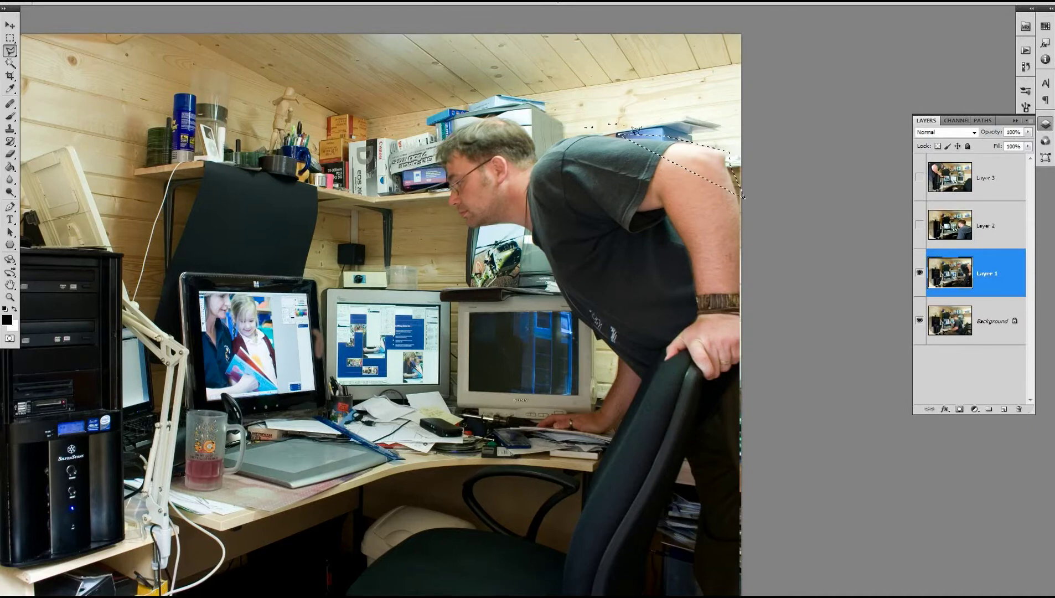
# Outline the man leaning over the chair on Layer 1 with the Polygonal Lasso and add a layer mask from the selection
pyautogui.click(540, 146)
pyautogui.click(506, 113)
pyautogui.click(456, 121)
pyautogui.click(435, 138)
pyautogui.click(430, 156)
pyautogui.click(443, 181)
pyautogui.click(682, 376)
pyautogui.click(730, 403)
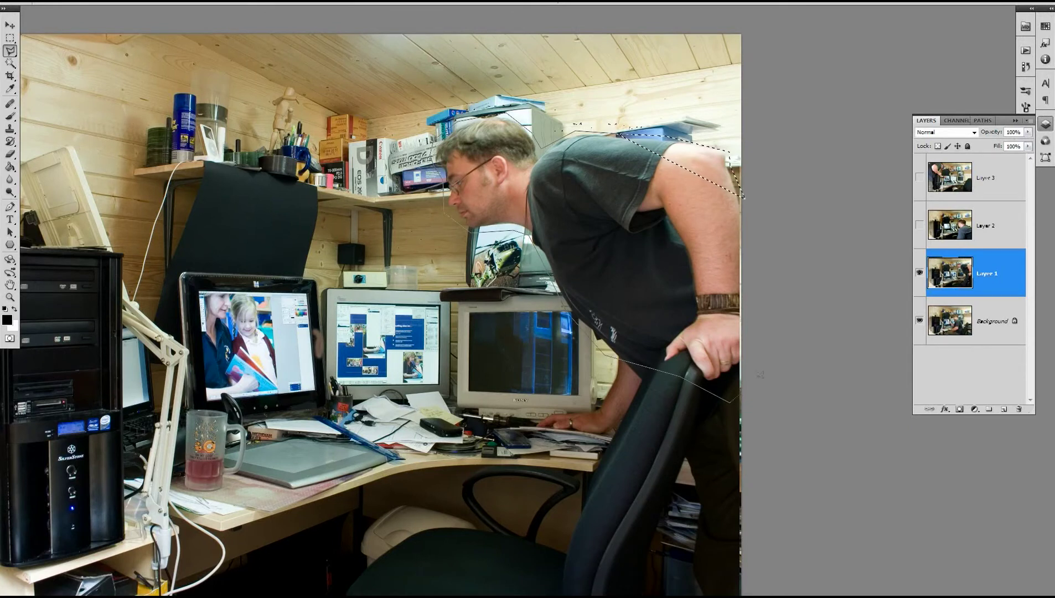
pyautogui.click(758, 379)
pyautogui.click(715, 158)
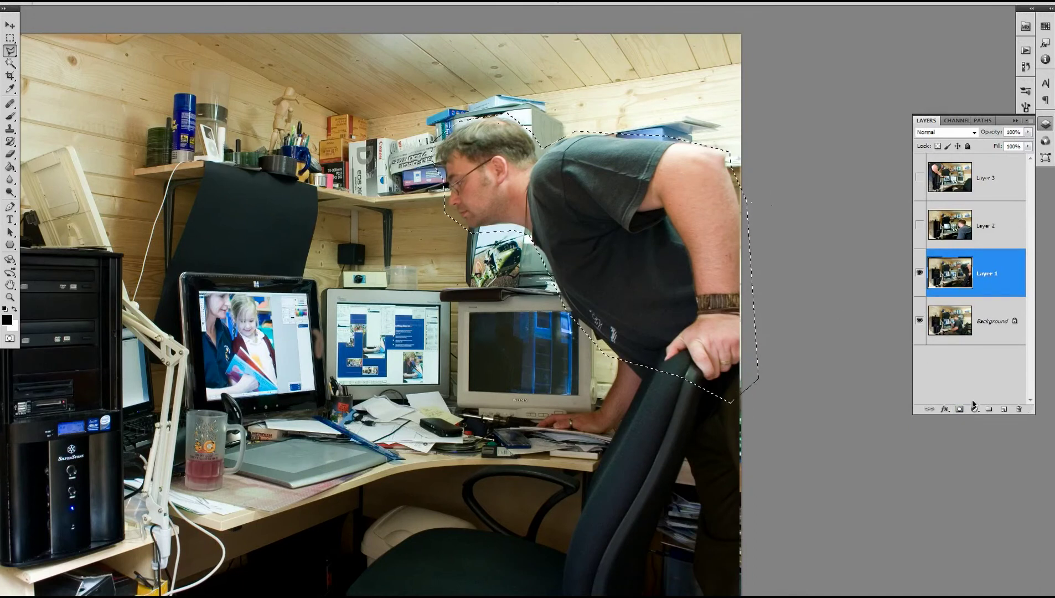
pyautogui.click(960, 409)
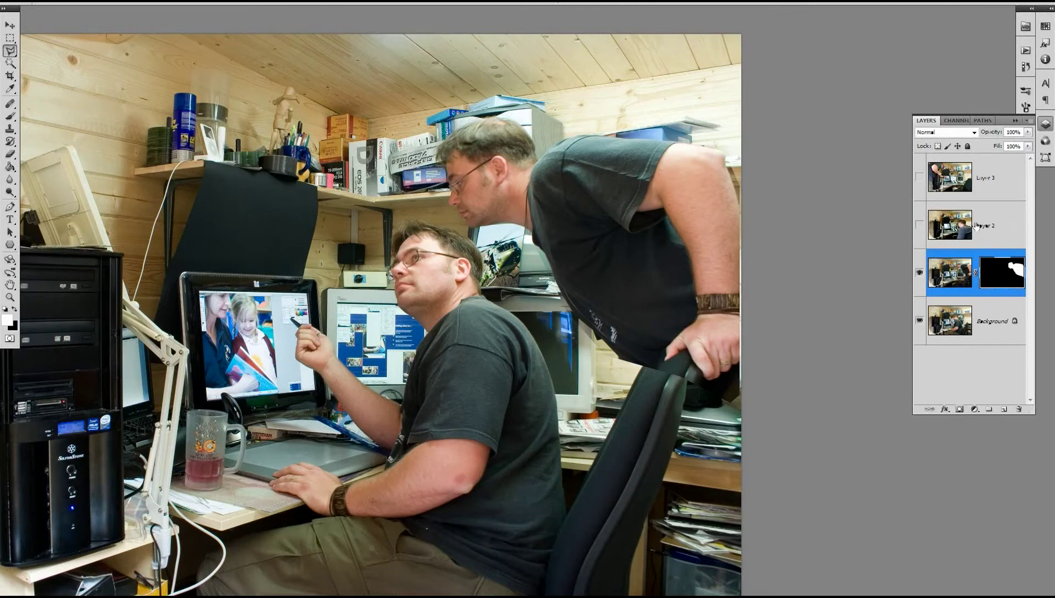
# Show Layer 2, loosely outline the man seen from behind with the Polygonal Lasso, and mask the layer to that selection
pyautogui.click(985, 225)
pyautogui.click(920, 225)
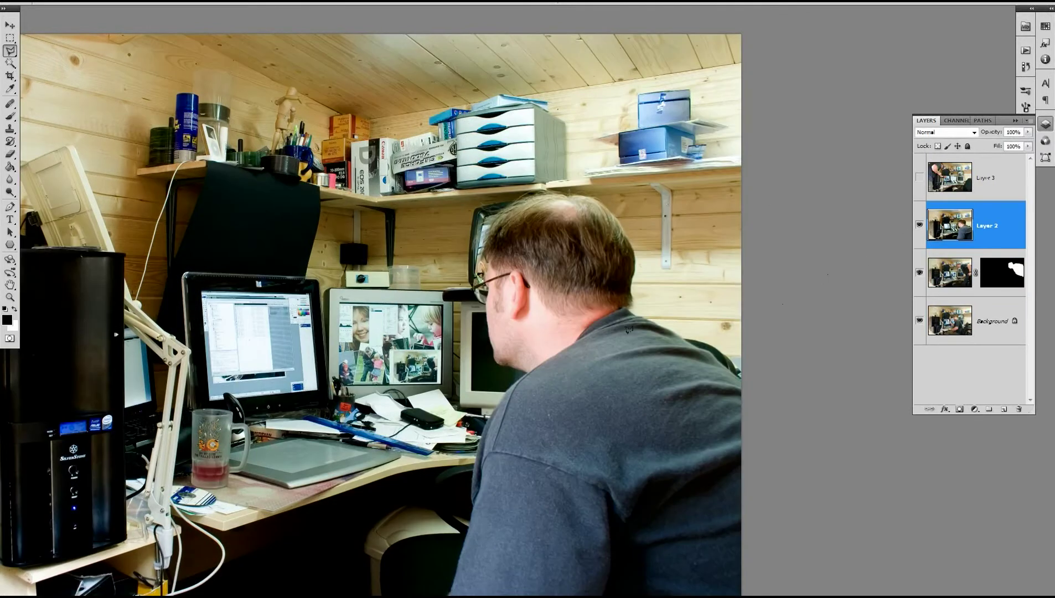
pyautogui.click(441, 593)
pyautogui.click(484, 207)
pyautogui.click(519, 190)
pyautogui.click(643, 247)
pyautogui.click(637, 303)
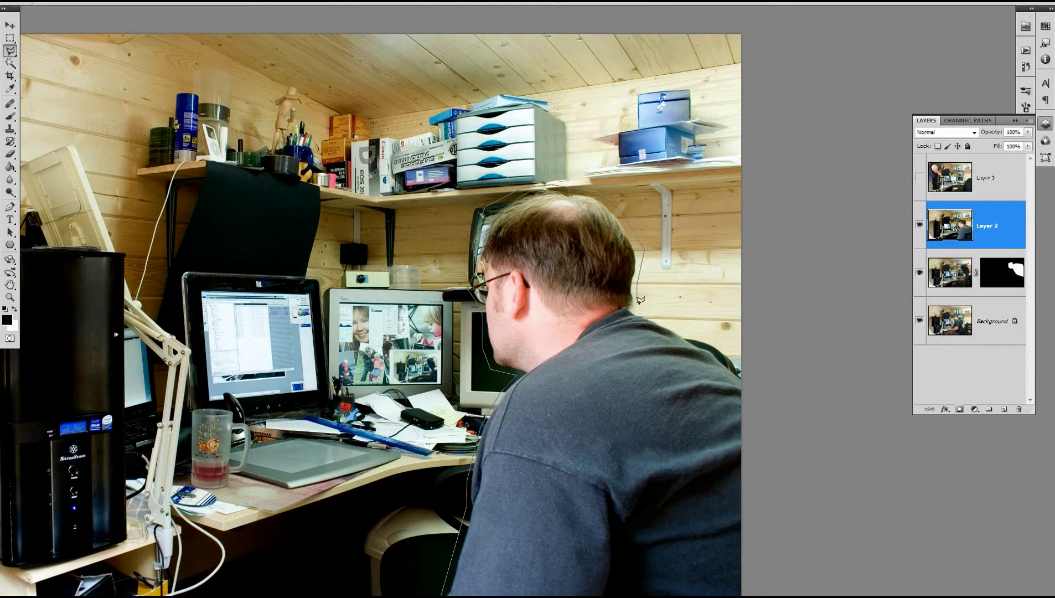
pyautogui.click(739, 355)
pyautogui.click(771, 378)
pyautogui.click(758, 593)
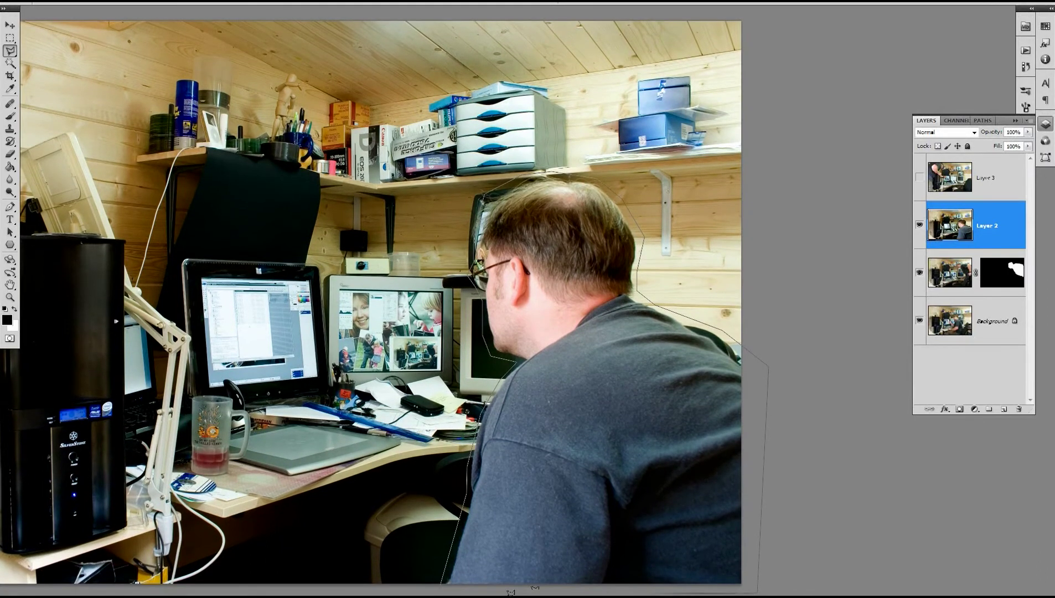
pyautogui.click(442, 586)
pyautogui.hotkey('ctrl', 'd')
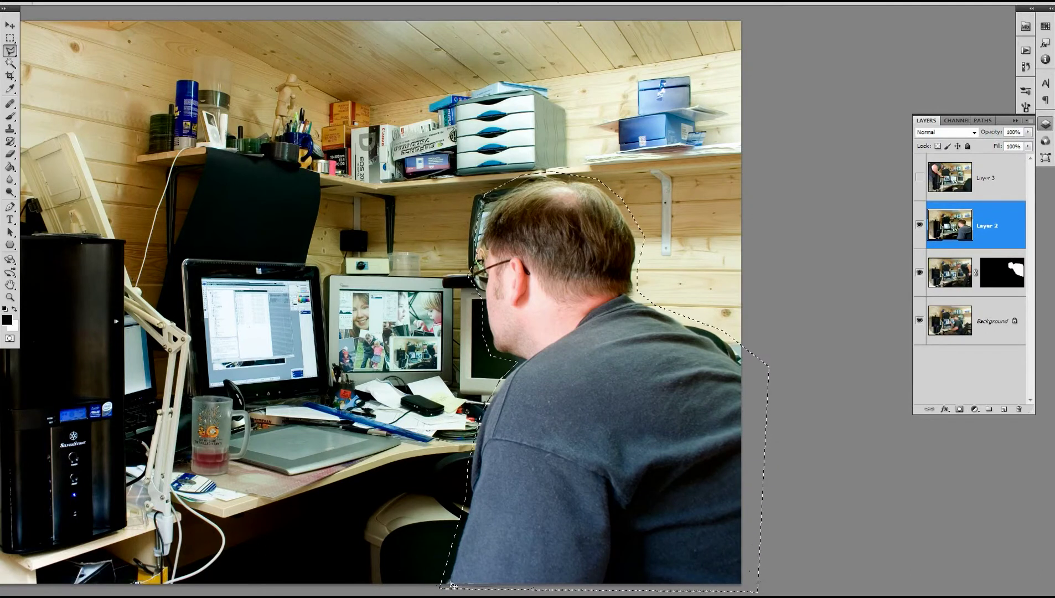
pyautogui.click(960, 410)
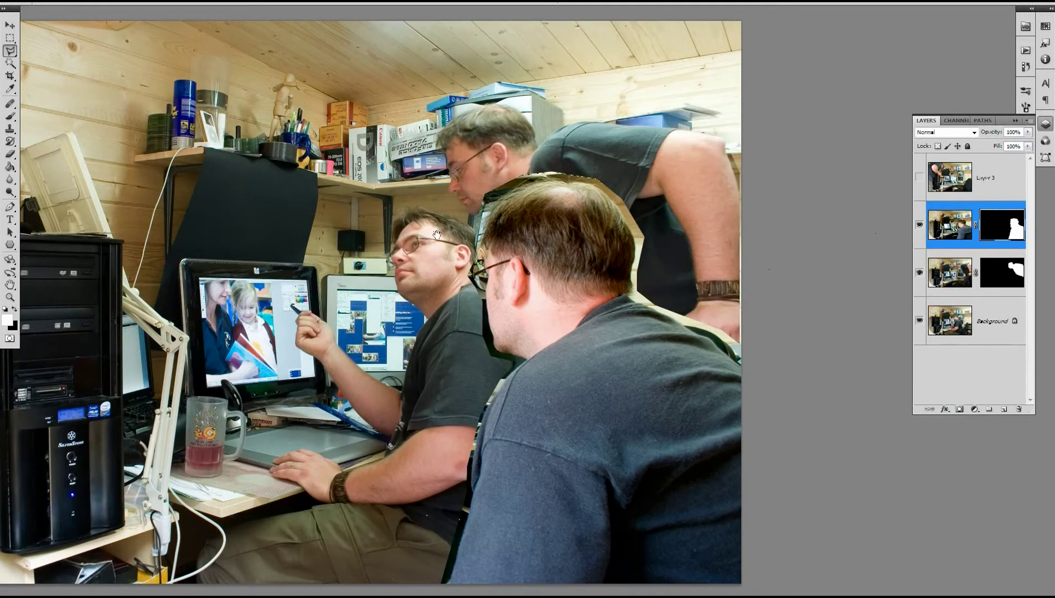
# Show Layer 3, outline the standing man with the computer tower and his pointing hand, and mask the layer to that selection
pyautogui.moveTo(510, 210); pyautogui.dragTo(590, 182)
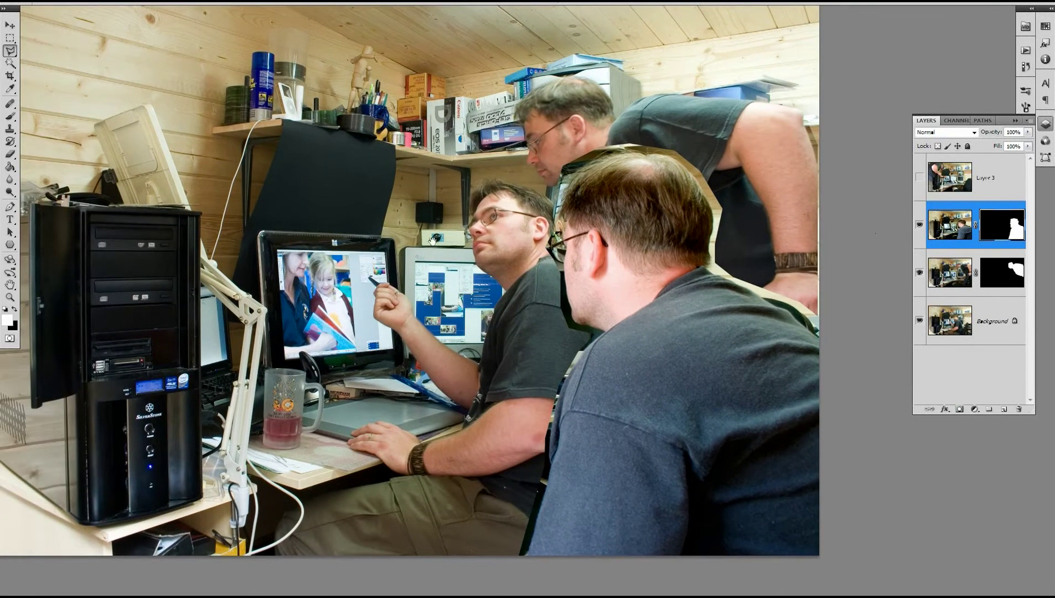
pyautogui.moveTo(432, 241); pyautogui.dragTo(642, 268)
pyautogui.click(995, 180)
pyautogui.click(920, 178)
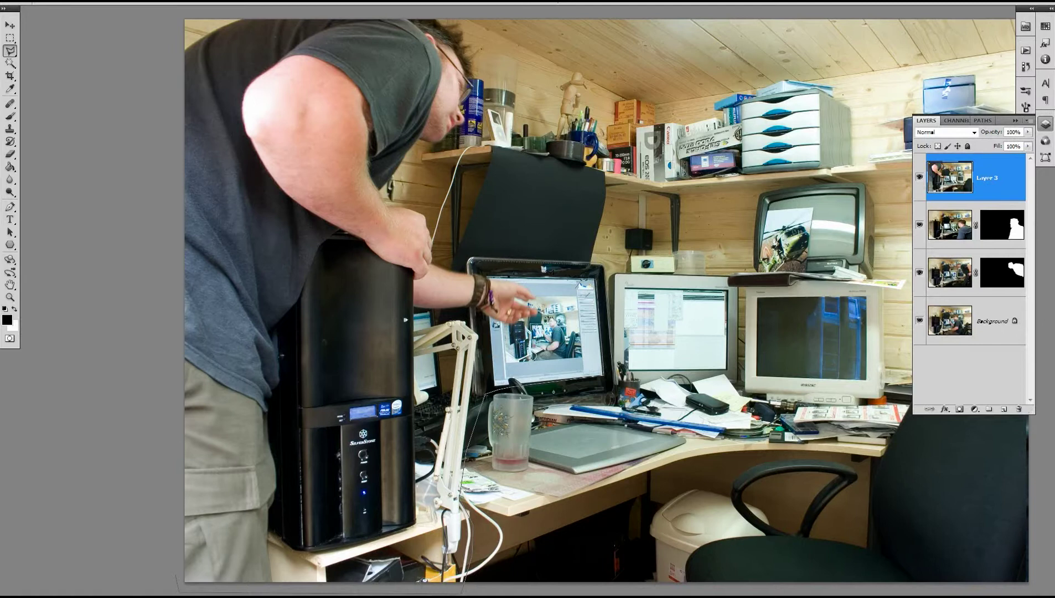
pyautogui.click(435, 258)
pyautogui.click(467, 21)
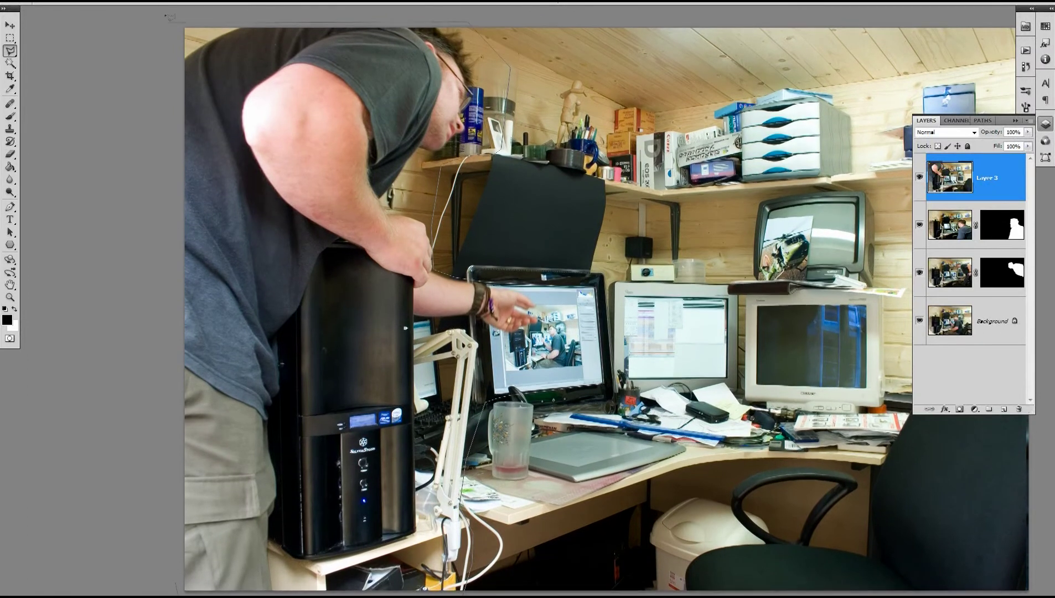
pyautogui.doubleClick(169, 22)
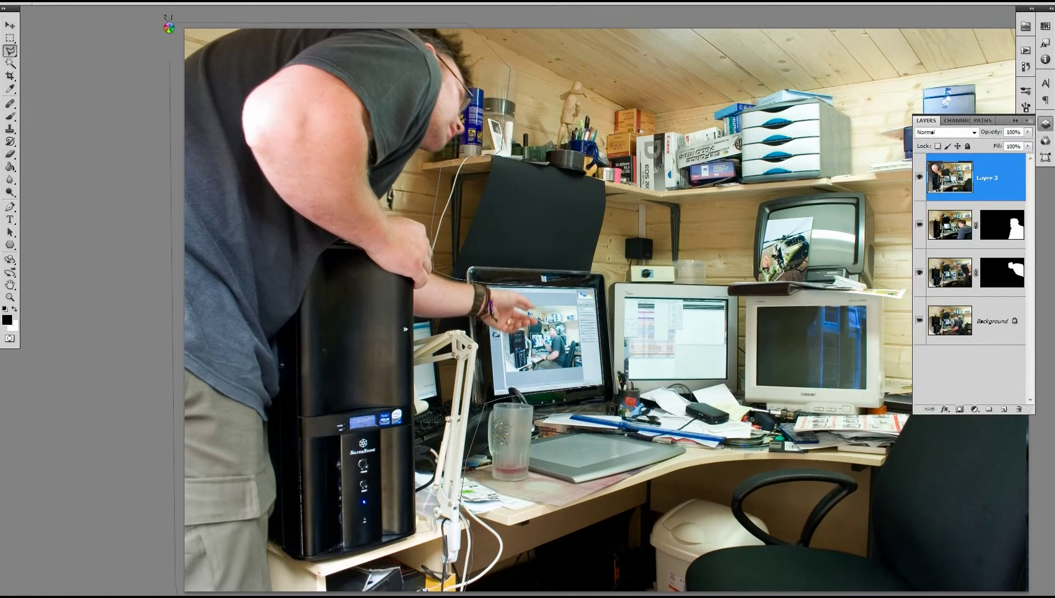
pyautogui.click(960, 409)
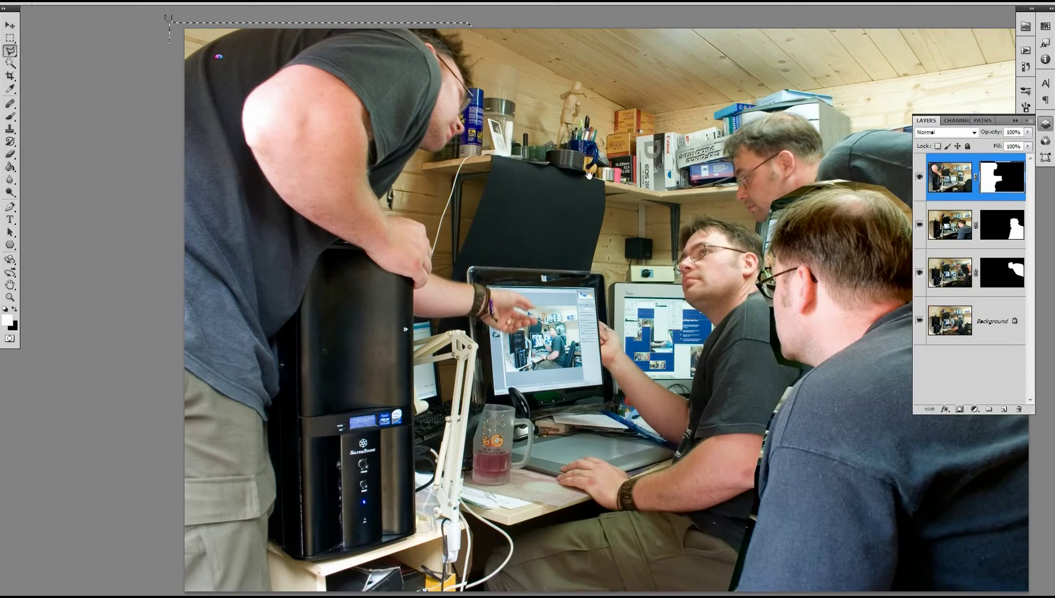
# Activate the Brush tool and choose a soft round brush preset for painting on Layer 3's mask
pyautogui.moveTo(728, 253); pyautogui.dragTo(554, 236)
pyautogui.press('b')
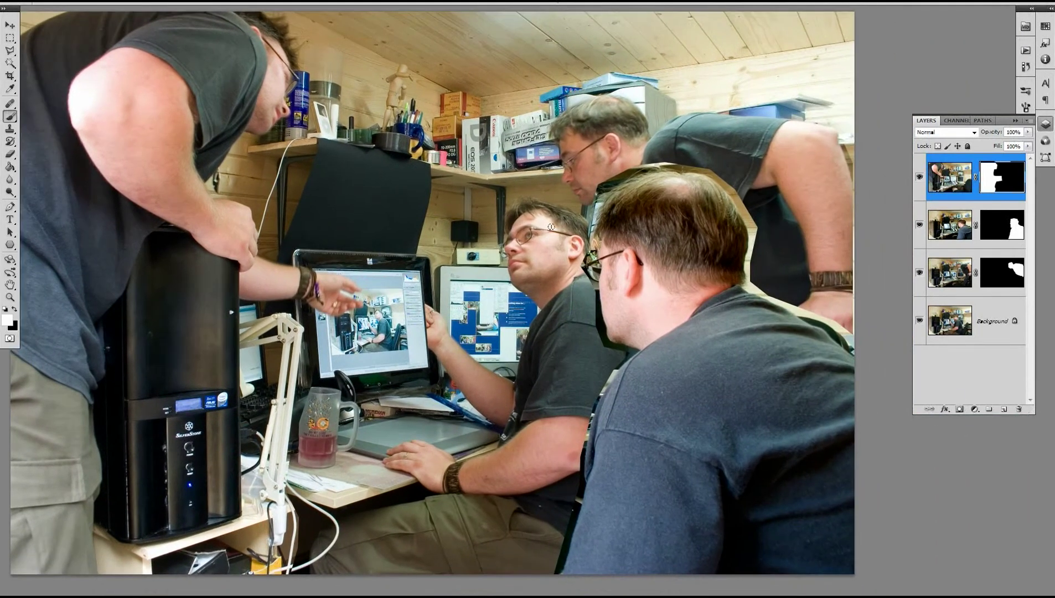
pyautogui.click(1026, 92)
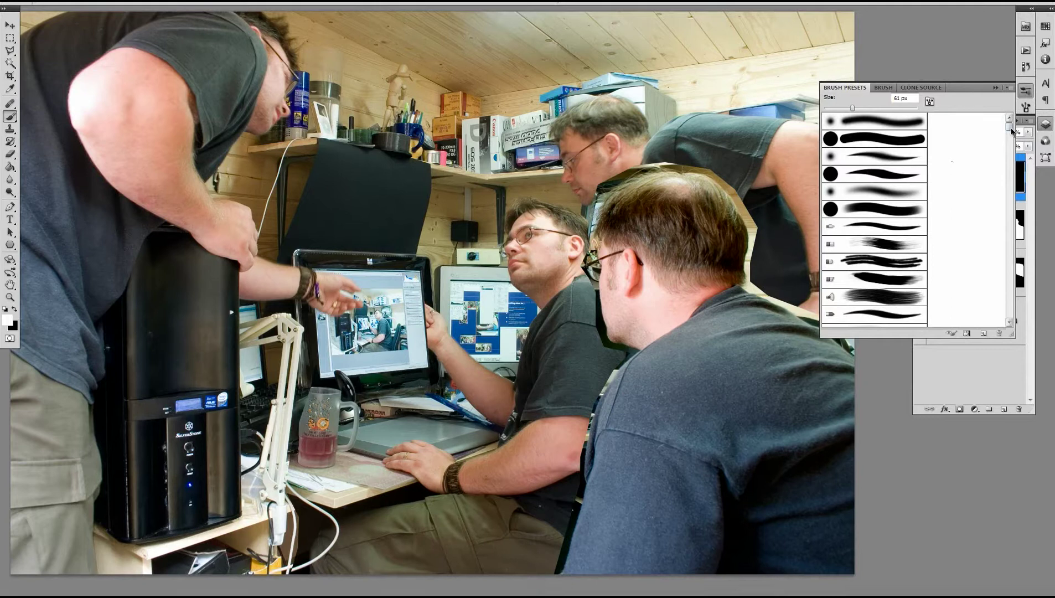
pyautogui.scroll(-4, 1013, 131)
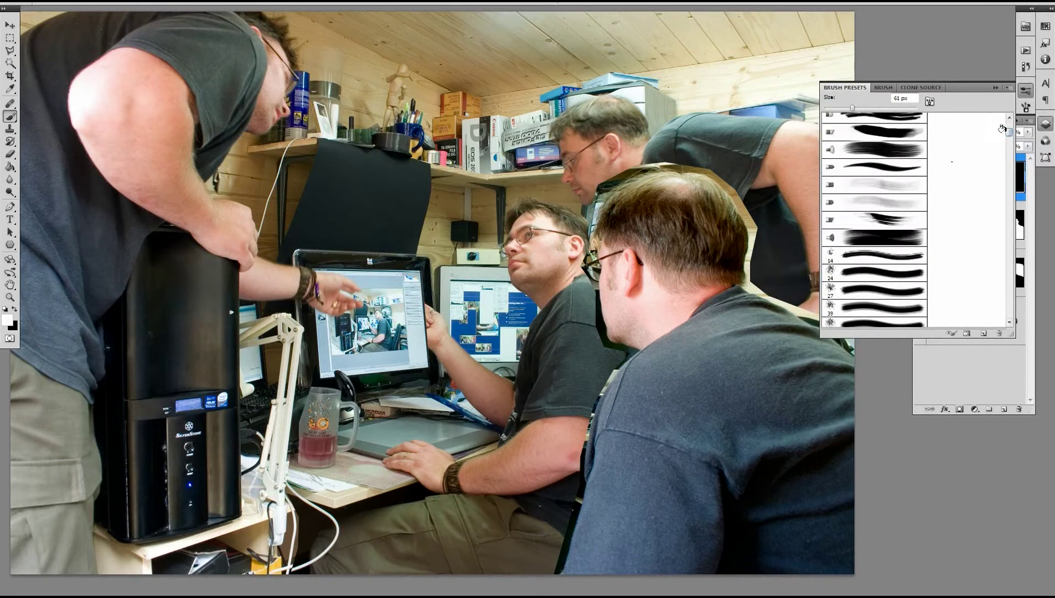
pyautogui.scroll(5, 1003, 129)
pyautogui.click(880, 192)
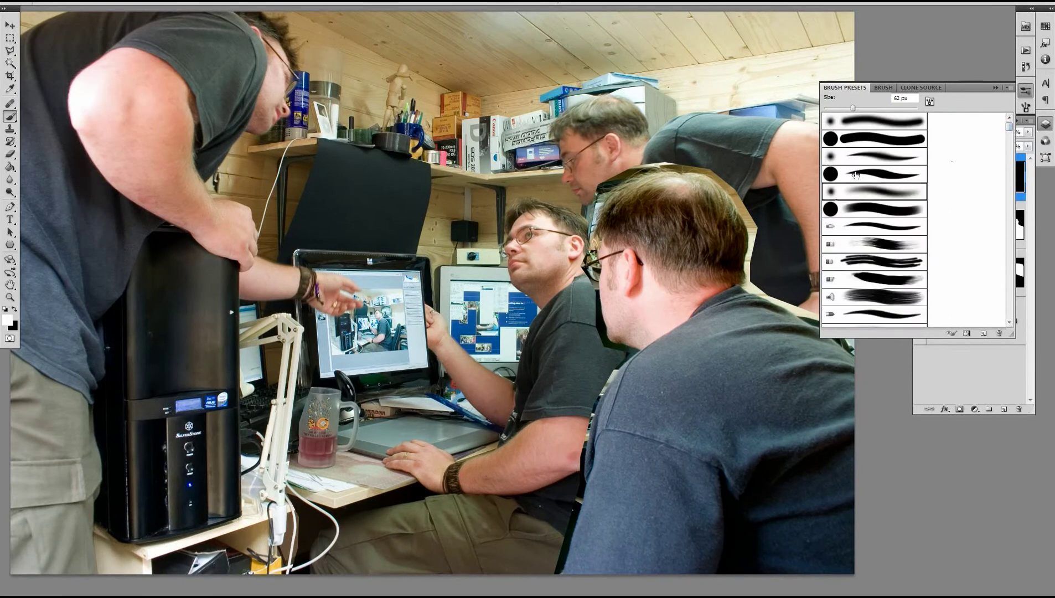
# In the brush's Transfer settings, turn the flow jitter control Off and set the opacity jitter control to Pen Pressure
pyautogui.click(1026, 90)
pyautogui.click(1026, 107)
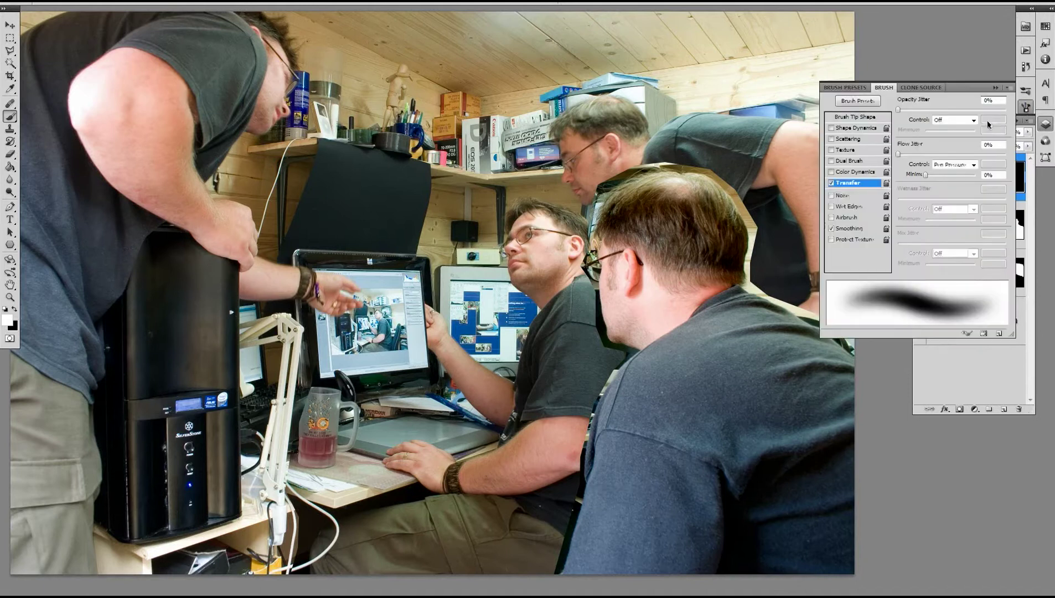
pyautogui.click(946, 163)
pyautogui.click(945, 174)
pyautogui.click(950, 120)
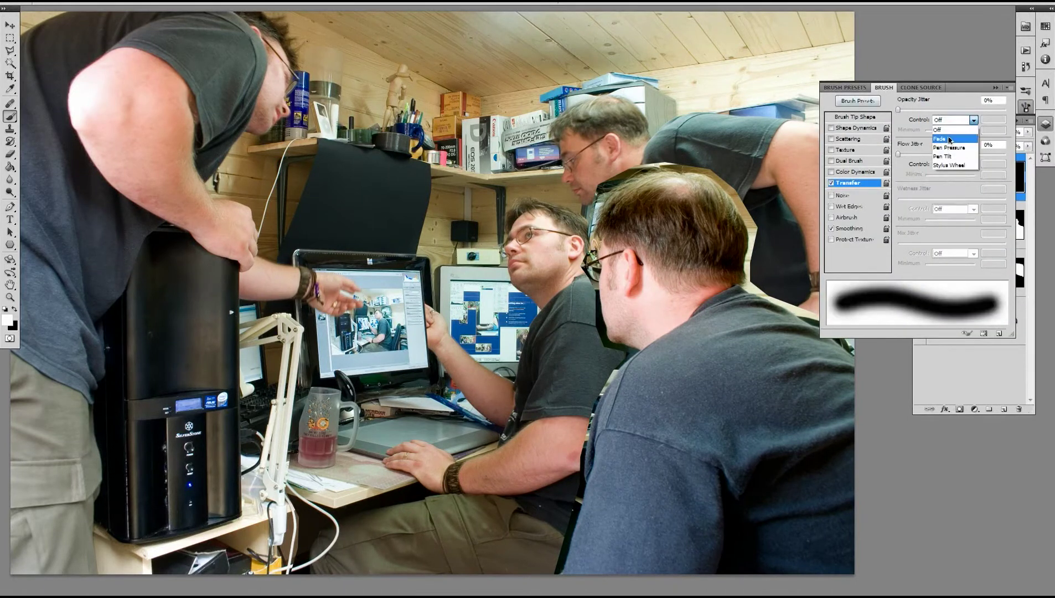
pyautogui.click(950, 147)
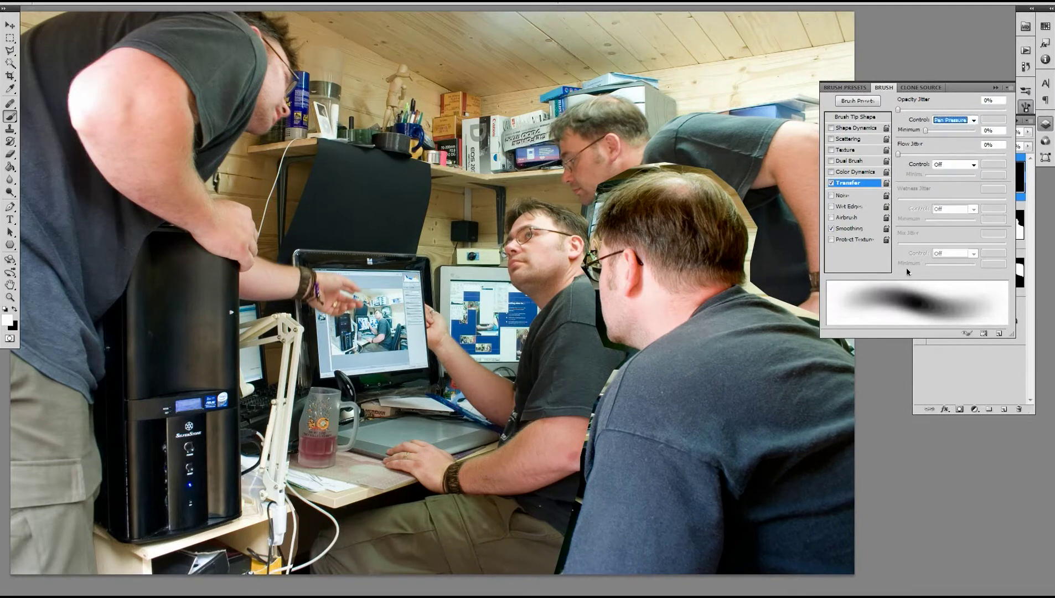
pyautogui.click(1026, 106)
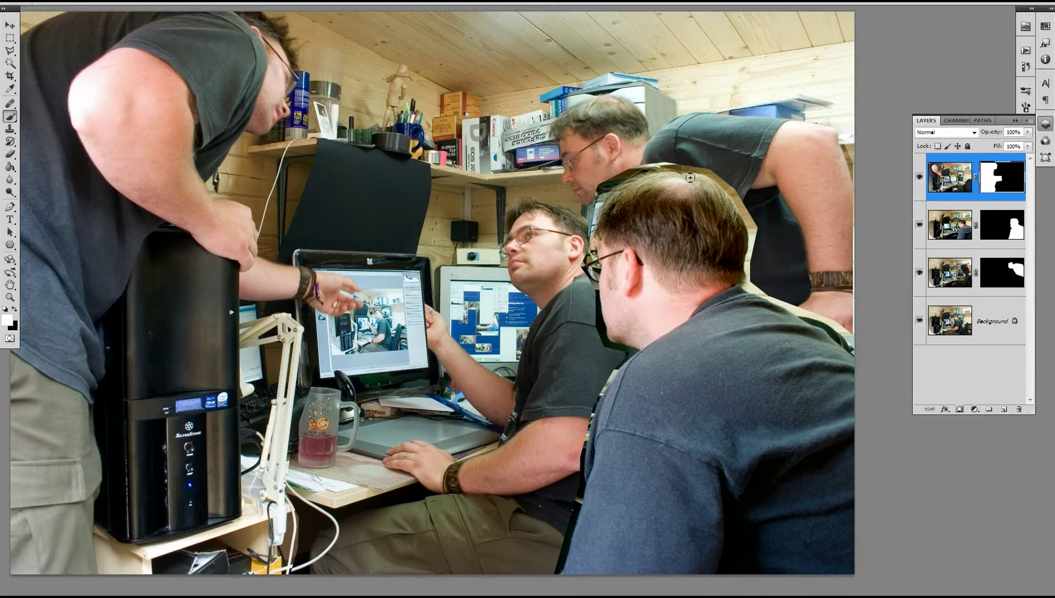
# Adjust the brush size for painting on Layer 3's mask
pyautogui.press(']')
pyautogui.press(']')
pyautogui.press(']')
pyautogui.press(']')
pyautogui.press(']')
pyautogui.press(']')
pyautogui.press('[')
pyautogui.press('[')
pyautogui.press('[')
pyautogui.press('[')
# Inspect Layer 3's mask edges around the standing man's head, the shelf, the monitor and his pointing hand
pyautogui.moveTo(356, 87); pyautogui.dragTo(477, 227)
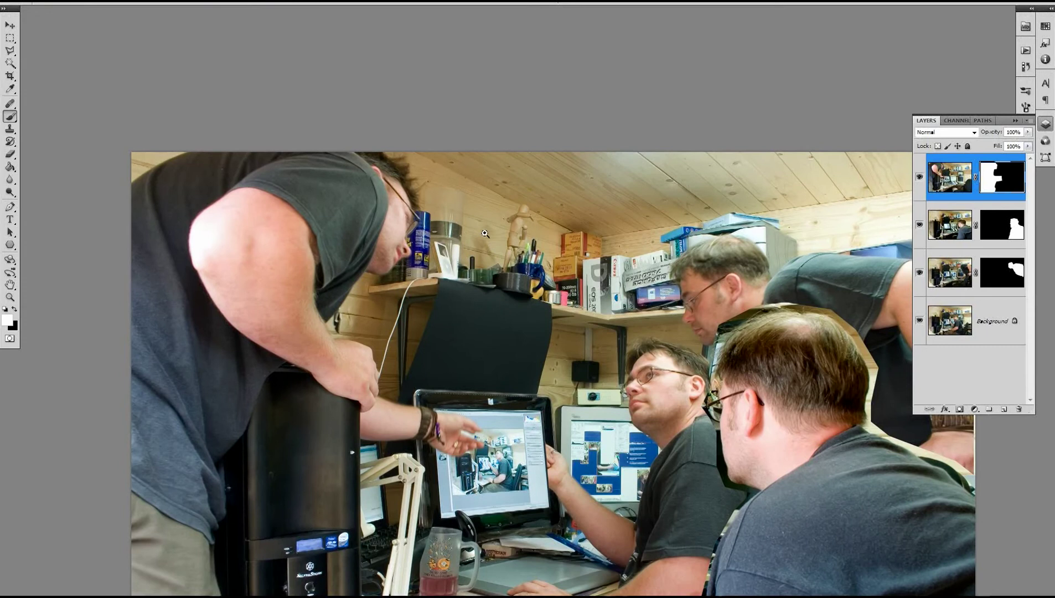
pyautogui.keyDown('ctrl'); pyautogui.click(478, 228); pyautogui.keyUp('ctrl')
pyautogui.moveTo(518, 268); pyautogui.dragTo(527, 289)
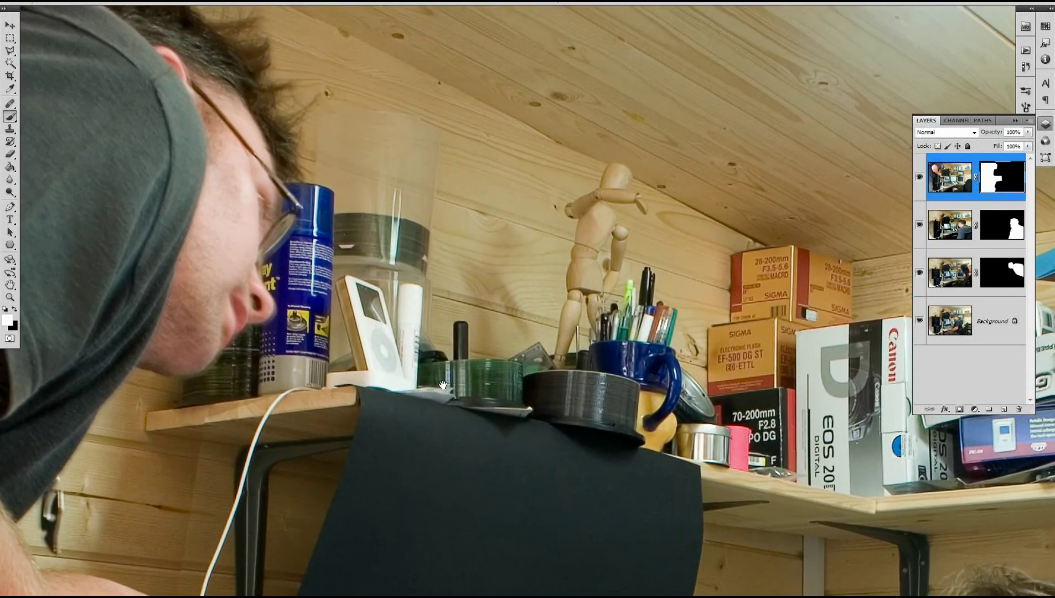
pyautogui.moveTo(473, 239); pyautogui.dragTo(634, 20)
pyautogui.moveTo(555, 234)
pyautogui.mouseDown()
pyautogui.moveTo(615, 217)
pyautogui.moveTo(609, 230)
pyautogui.moveTo(399, 230)
pyautogui.mouseUp()
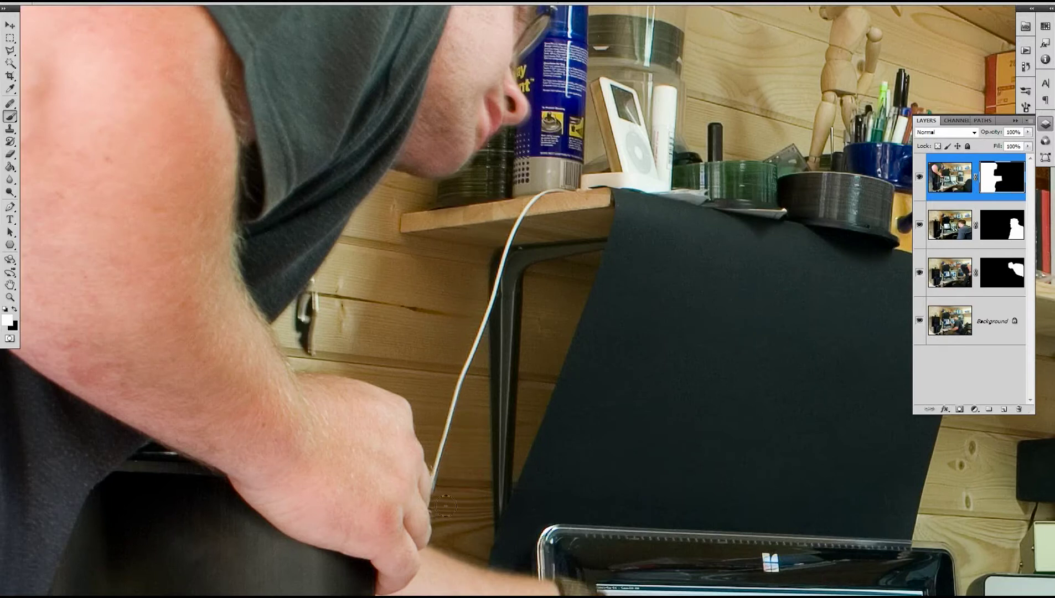
pyautogui.moveTo(444, 468)
pyautogui.mouseDown()
pyautogui.moveTo(515, 246)
pyautogui.moveTo(476, 448)
pyautogui.mouseUp()
pyautogui.moveTo(535, 199); pyautogui.dragTo(508, 275)
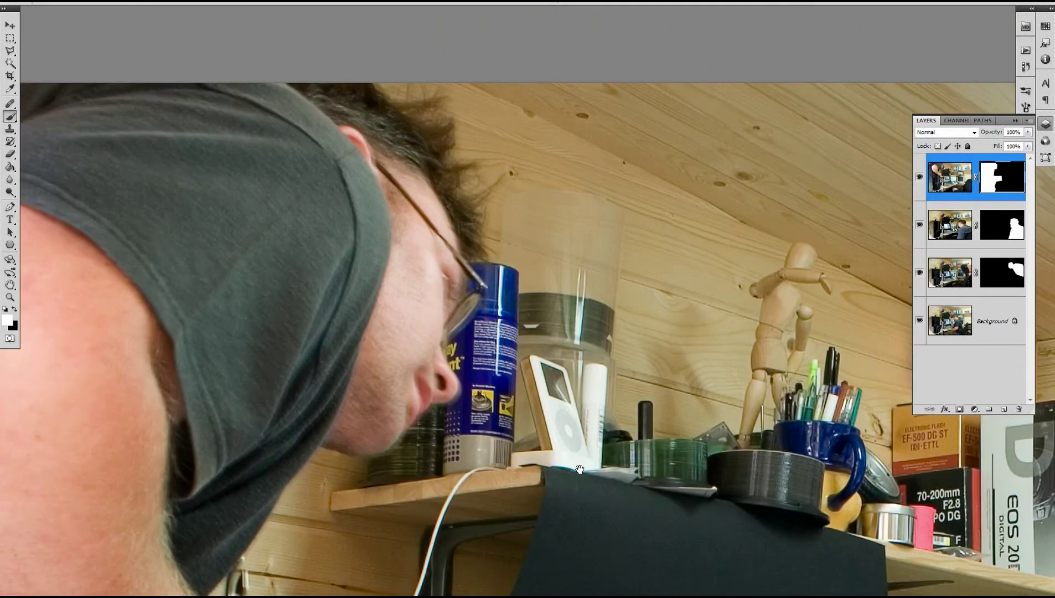
pyautogui.moveTo(580, 469); pyautogui.dragTo(449, 231)
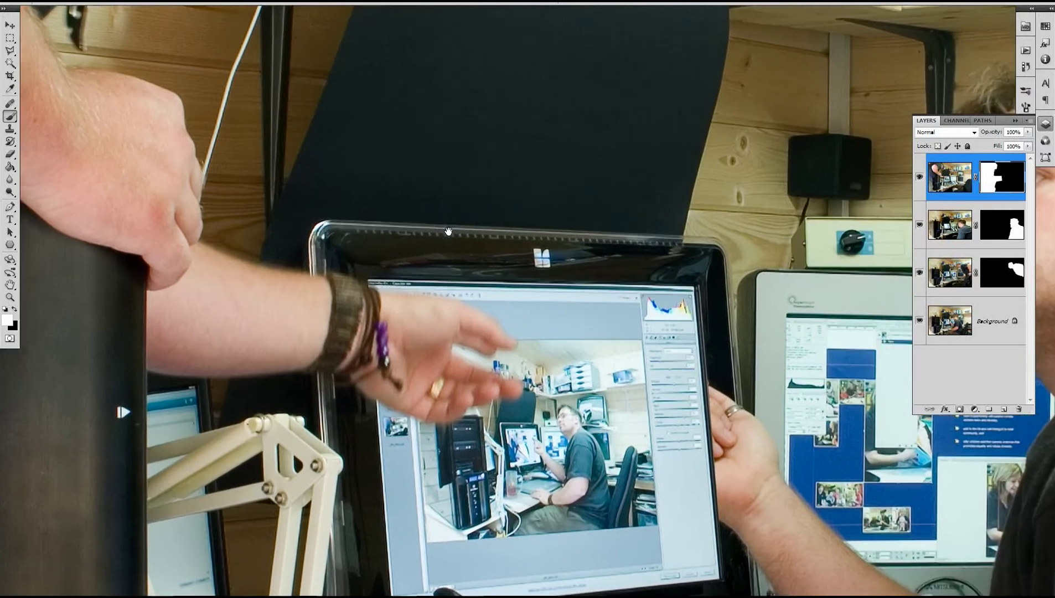
pyautogui.moveTo(713, 382); pyautogui.dragTo(613, 319)
# Hide the two middle layers and compare the seated man's hand area at the monitor with Layer 3 off and on
pyautogui.keyDown('ctrl'); pyautogui.click(625, 354); pyautogui.keyUp('ctrl')
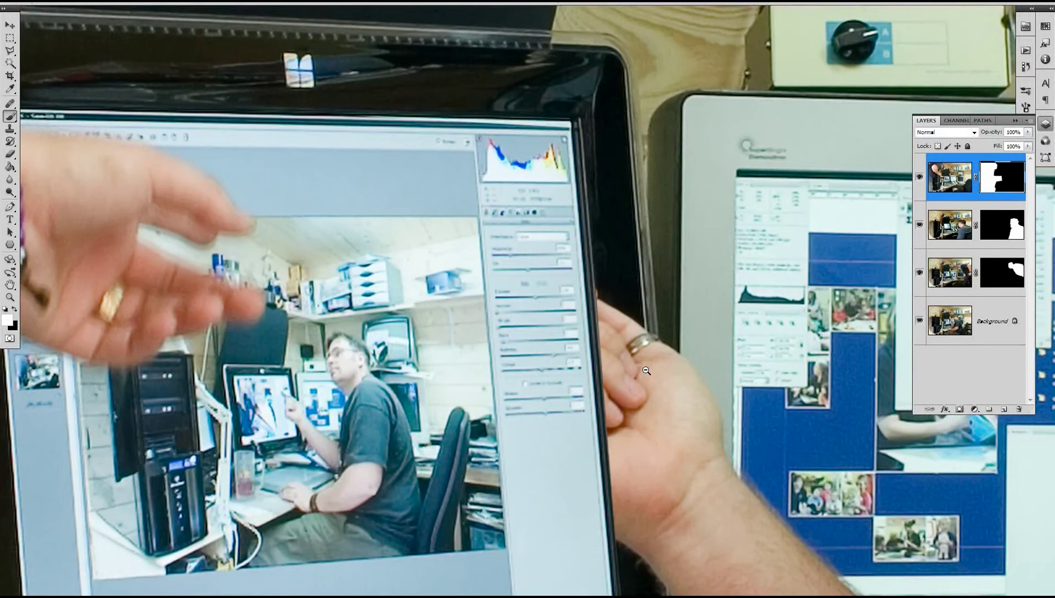
pyautogui.keyDown('alt'); pyautogui.click(647, 370); pyautogui.keyUp('alt')
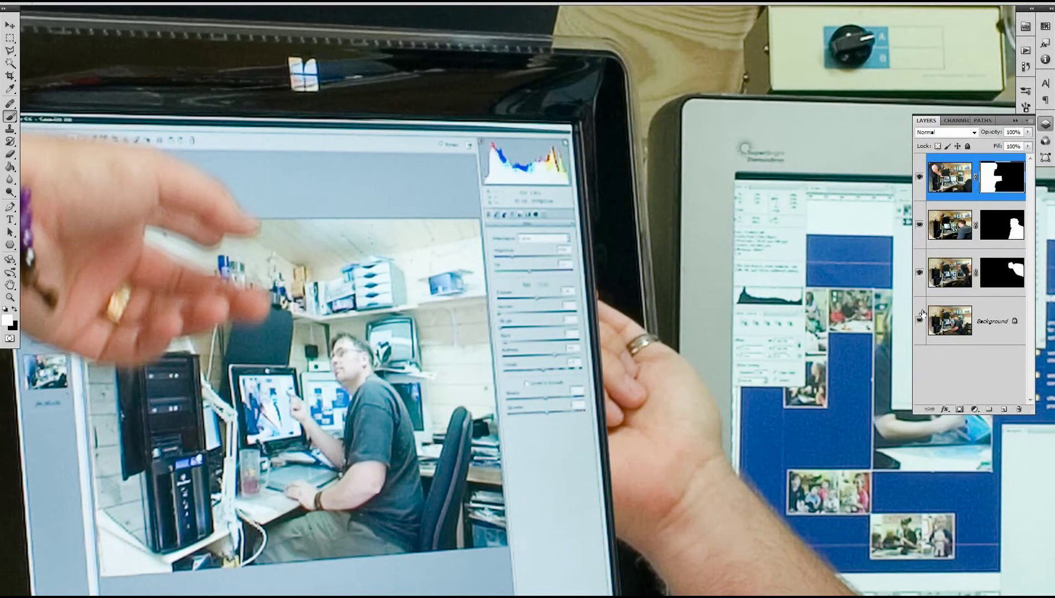
pyautogui.moveTo(920, 275); pyautogui.dragTo(921, 176)
pyautogui.click(921, 177)
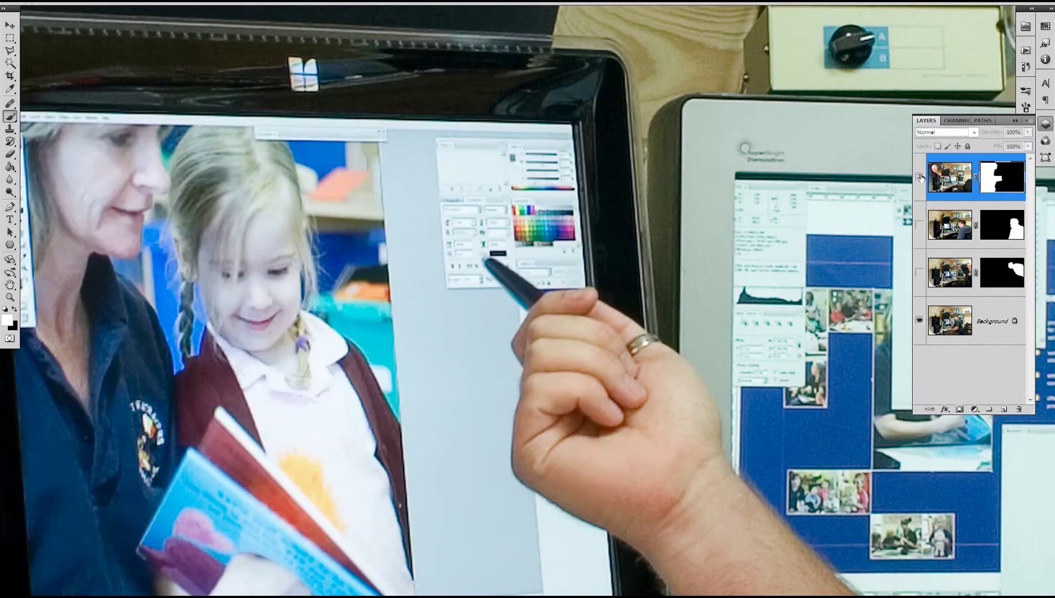
pyautogui.click(920, 177)
pyautogui.click(920, 178)
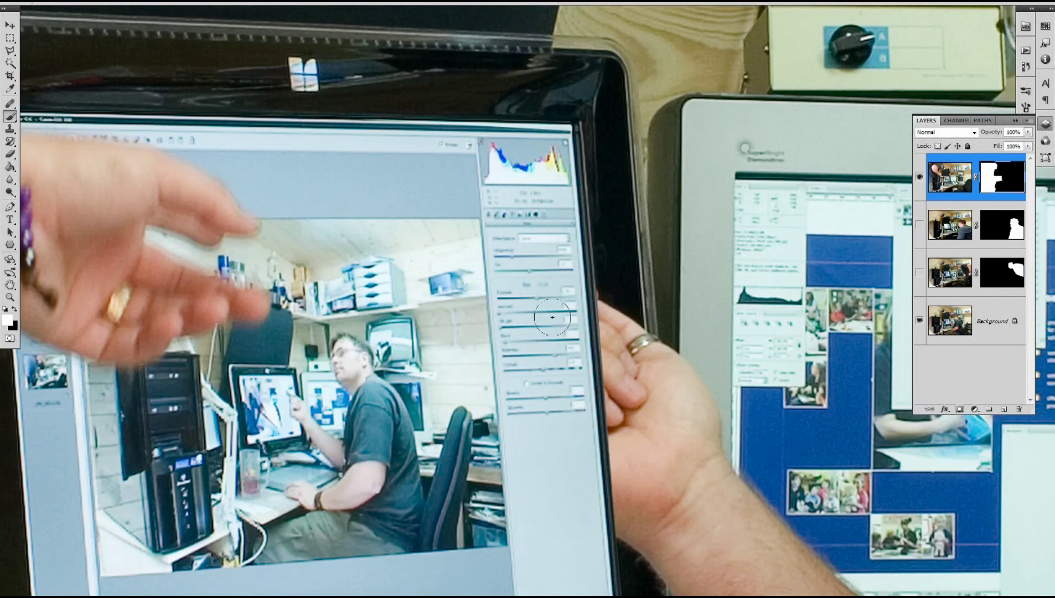
# Paint with black on Layer 3's mask over the monitor to bring back the seated man's hand and pen from the Background
pyautogui.press('x')
pyautogui.press('x')
pyautogui.press('x')
pyautogui.press('x')
pyautogui.press('x')
pyautogui.press('x')
pyautogui.press('x')
pyautogui.press('x')
pyautogui.press('x')
pyautogui.press('x')
pyautogui.press('x')
pyautogui.press('x')
pyautogui.press('x')
pyautogui.moveTo(604, 326)
pyautogui.mouseDown()
pyautogui.moveTo(614, 480)
pyautogui.moveTo(627, 513)
pyautogui.moveTo(610, 495)
pyautogui.moveTo(615, 526)
pyautogui.moveTo(587, 491)
pyautogui.moveTo(596, 512)
pyautogui.moveTo(578, 491)
pyautogui.moveTo(592, 520)
pyautogui.moveTo(575, 508)
pyautogui.moveTo(561, 453)
pyautogui.moveTo(586, 301)
pyautogui.moveTo(557, 316)
pyautogui.moveTo(568, 314)
pyautogui.moveTo(560, 308)
pyautogui.moveTo(564, 322)
pyautogui.moveTo(559, 307)
pyautogui.moveTo(543, 371)
pyautogui.moveTo(557, 346)
pyautogui.moveTo(526, 417)
pyautogui.moveTo(555, 365)
pyautogui.mouseUp()
pyautogui.keyDown('alt'); pyautogui.rightClick(622, 493); pyautogui.keyUp('alt')
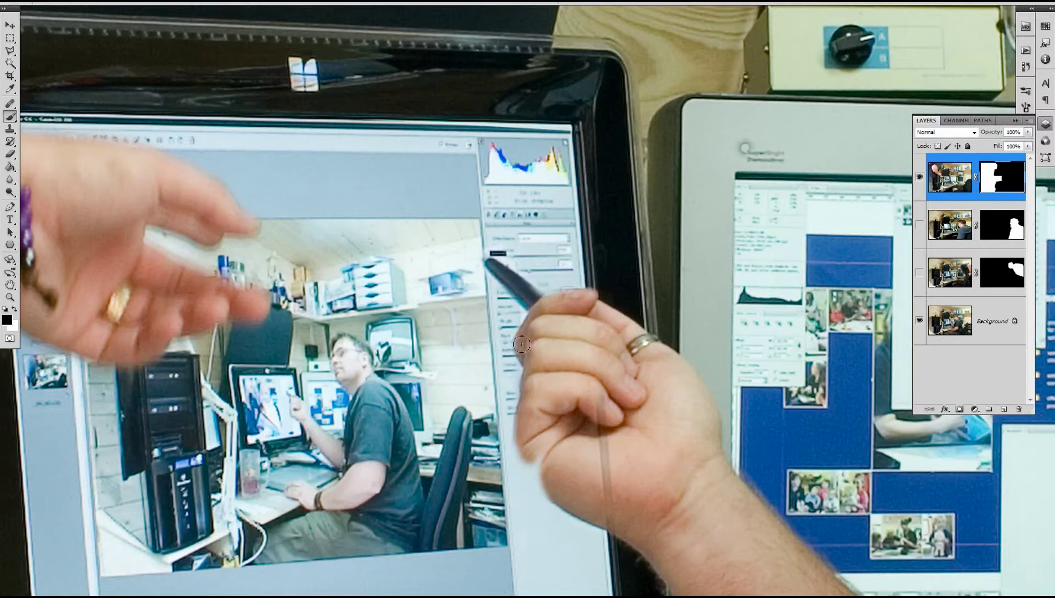
pyautogui.moveTo(531, 420)
pyautogui.mouseDown()
pyautogui.moveTo(537, 459)
pyautogui.moveTo(523, 441)
pyautogui.moveTo(524, 454)
pyautogui.moveTo(540, 481)
pyautogui.moveTo(527, 458)
pyautogui.moveTo(531, 481)
pyautogui.mouseUp()
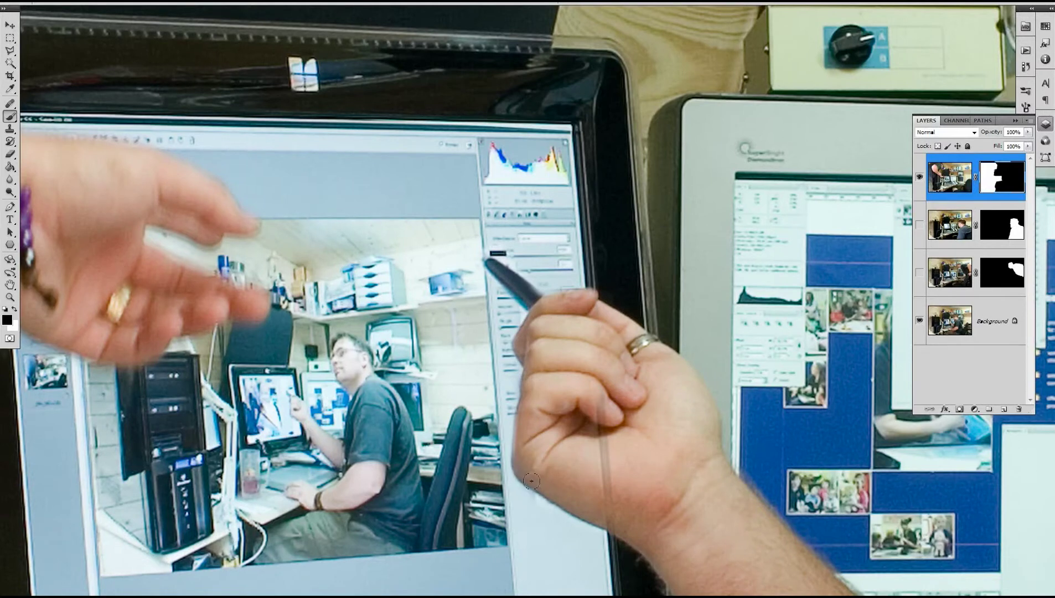
# Paint with white on Layer 3's mask to clean up the screen area along the lower edge of the seated man's hand
pyautogui.keyDown('ctrl'); pyautogui.click(571, 485); pyautogui.keyUp('ctrl')
pyautogui.moveTo(605, 472); pyautogui.dragTo(601, 360)
pyautogui.press('x')
pyautogui.moveTo(502, 417); pyautogui.dragTo(487, 416)
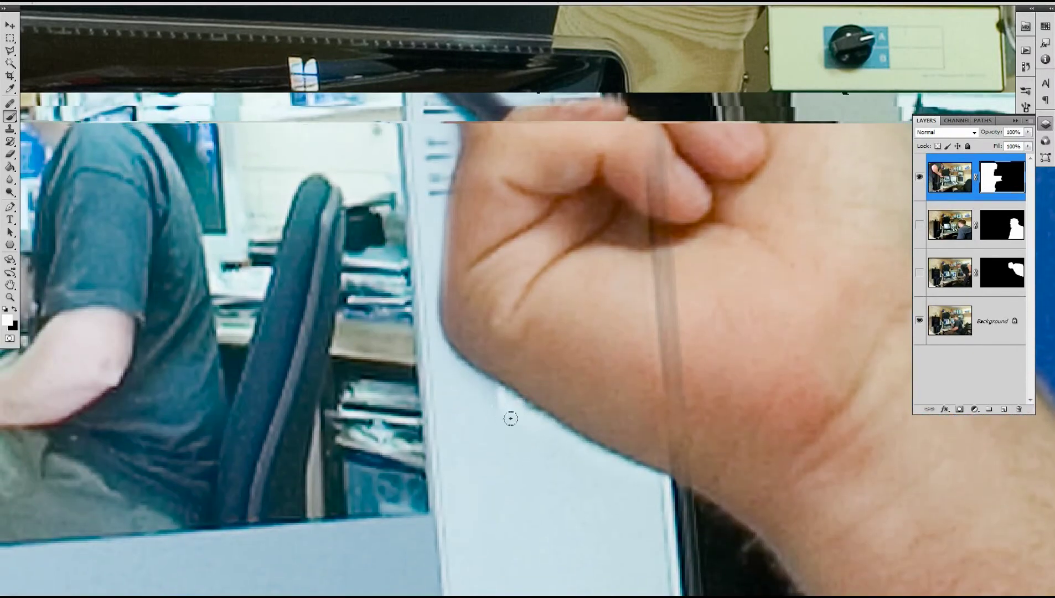
pyautogui.moveTo(590, 205); pyautogui.dragTo(502, 268)
# Paint with black on Layer 3's mask to remove the dark strip across the palm and refine the fingers holding the pen
pyautogui.press('x')
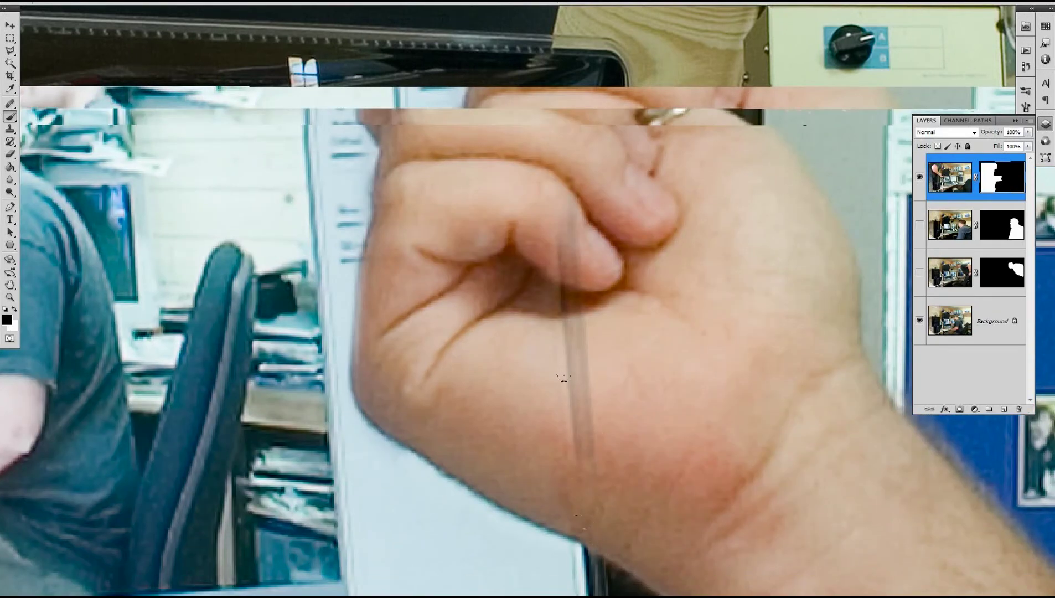
pyautogui.moveTo(564, 377)
pyautogui.mouseDown()
pyautogui.moveTo(567, 293)
pyautogui.moveTo(565, 359)
pyautogui.moveTo(588, 470)
pyautogui.moveTo(572, 181)
pyautogui.moveTo(533, 340)
pyautogui.moveTo(584, 289)
pyautogui.mouseUp()
pyautogui.moveTo(504, 146); pyautogui.dragTo(528, 352)
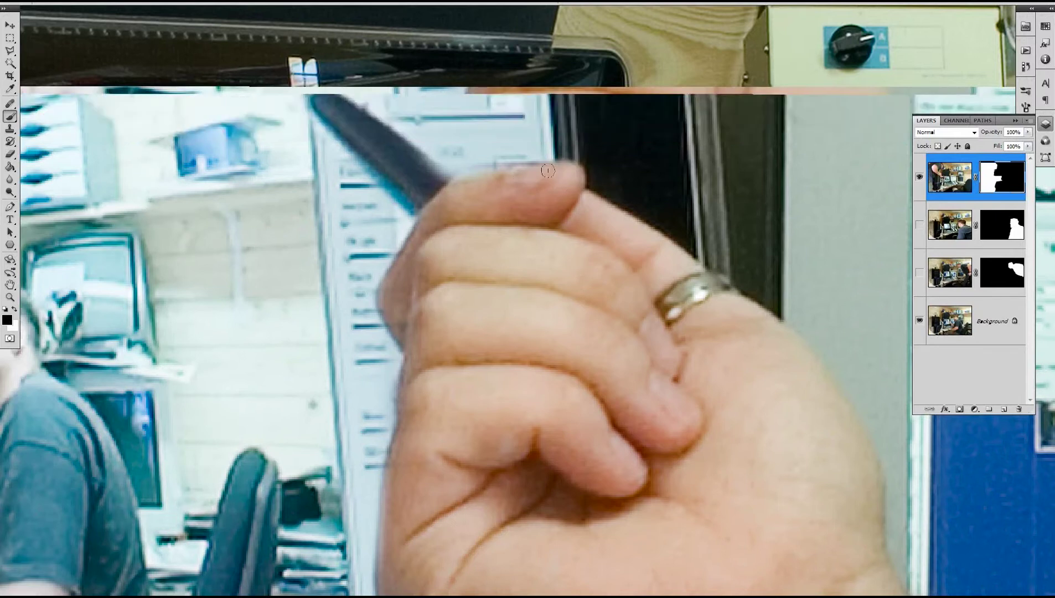
pyautogui.moveTo(460, 181); pyautogui.dragTo(567, 168)
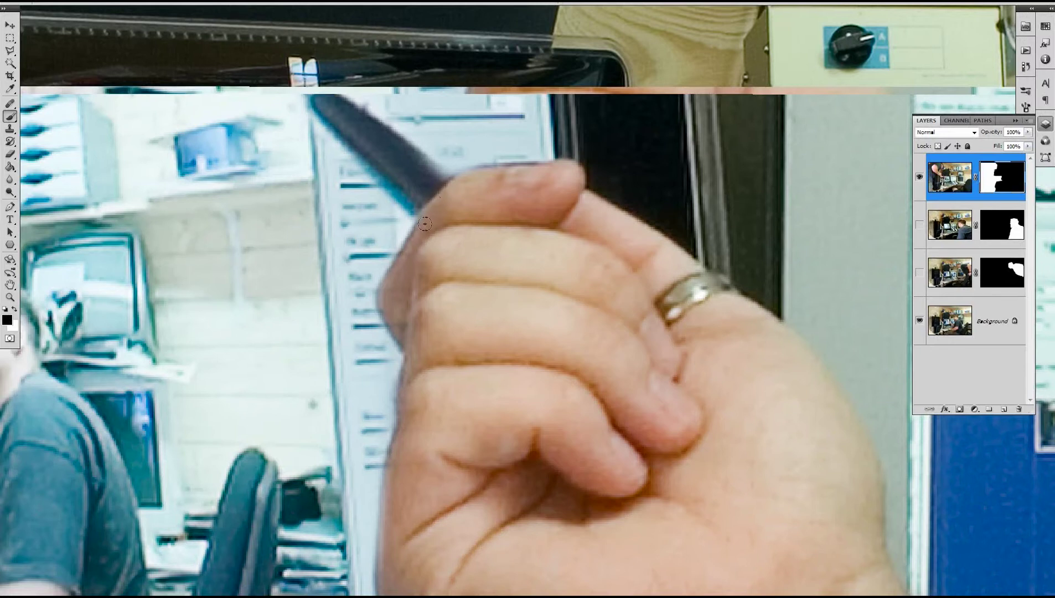
pyautogui.moveTo(482, 205)
pyautogui.mouseDown()
pyautogui.moveTo(494, 306)
pyautogui.moveTo(473, 293)
pyautogui.mouseUp()
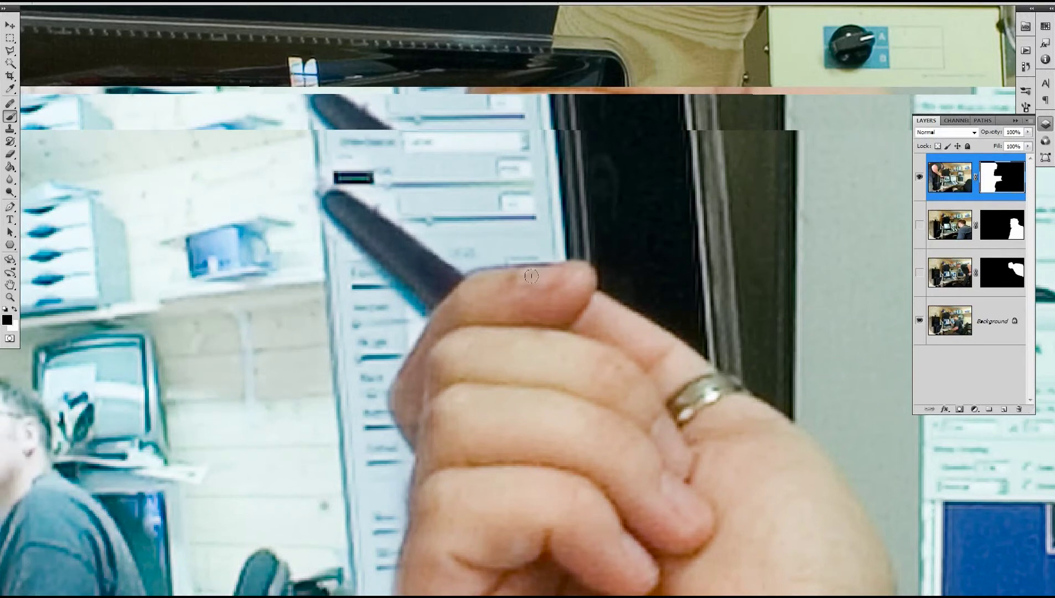
pyautogui.moveTo(351, 189); pyautogui.dragTo(389, 228)
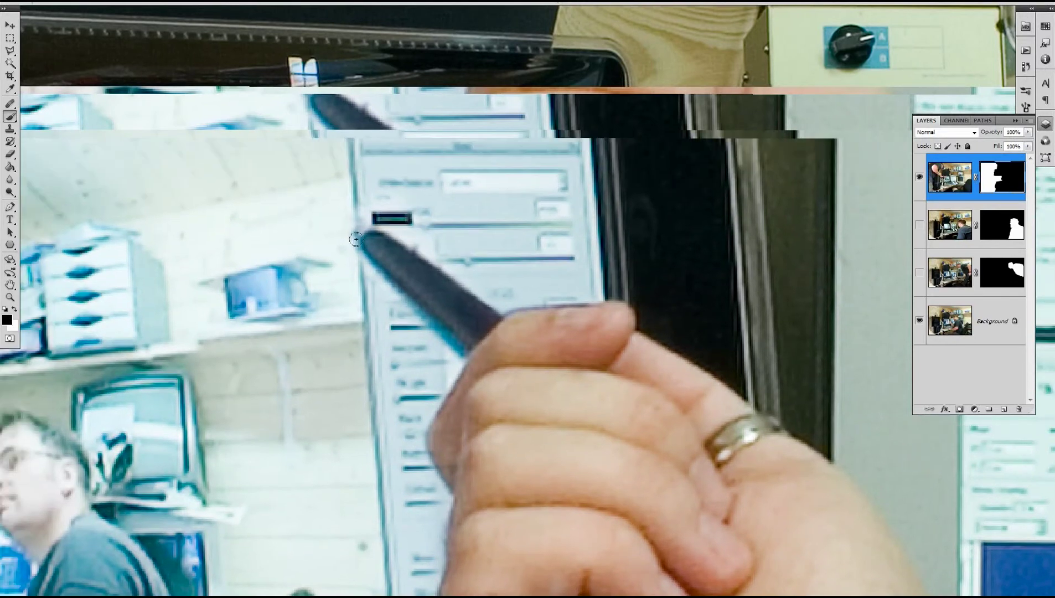
# Paint with white on Layer 3's mask to hide the small black mark above the tip of the seated man's pen
pyautogui.press('x')
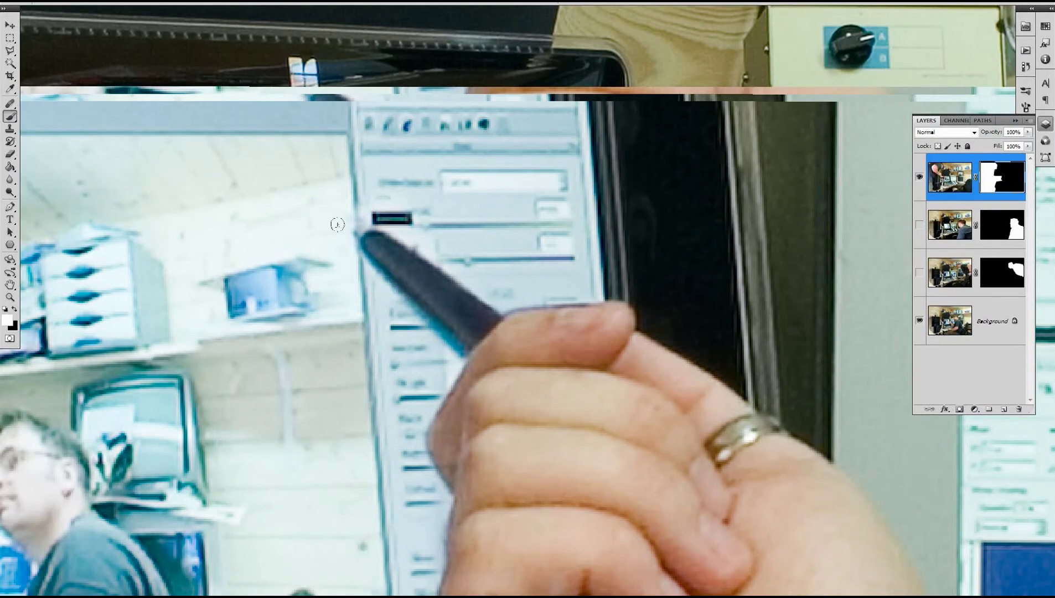
pyautogui.moveTo(371, 218)
pyautogui.mouseDown()
pyautogui.moveTo(444, 247)
pyautogui.moveTo(441, 239)
pyautogui.moveTo(450, 257)
pyautogui.moveTo(391, 214)
pyautogui.moveTo(438, 259)
pyautogui.moveTo(384, 222)
pyautogui.moveTo(500, 304)
pyautogui.moveTo(578, 289)
pyautogui.moveTo(530, 296)
pyautogui.moveTo(613, 300)
pyautogui.mouseUp()
pyautogui.keyDown('alt'); pyautogui.click(665, 340); pyautogui.keyUp('alt')
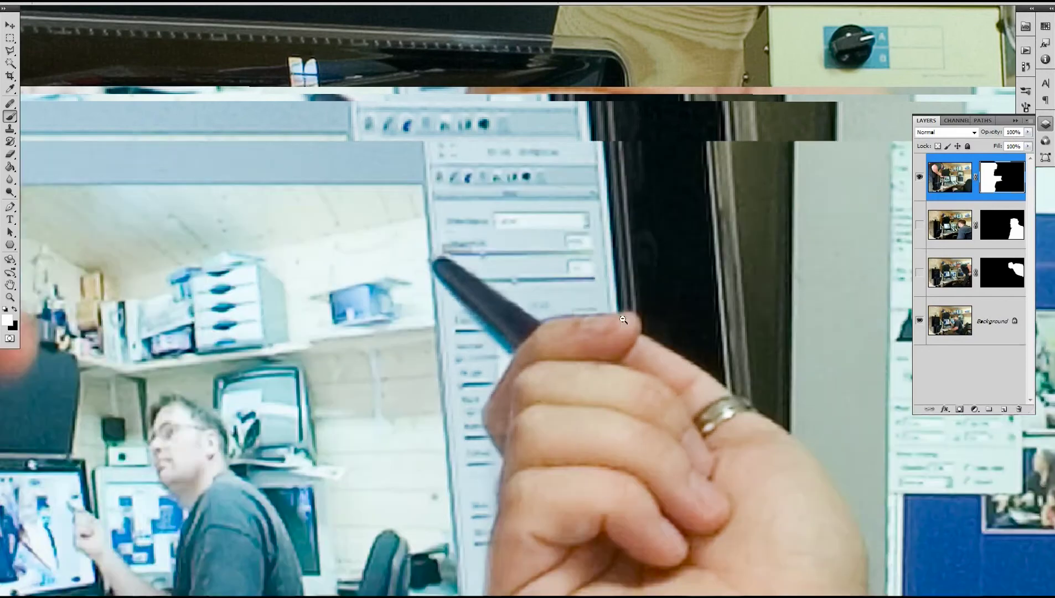
pyautogui.scroll(-3, 623, 319)
pyautogui.scroll(3, 637, 337)
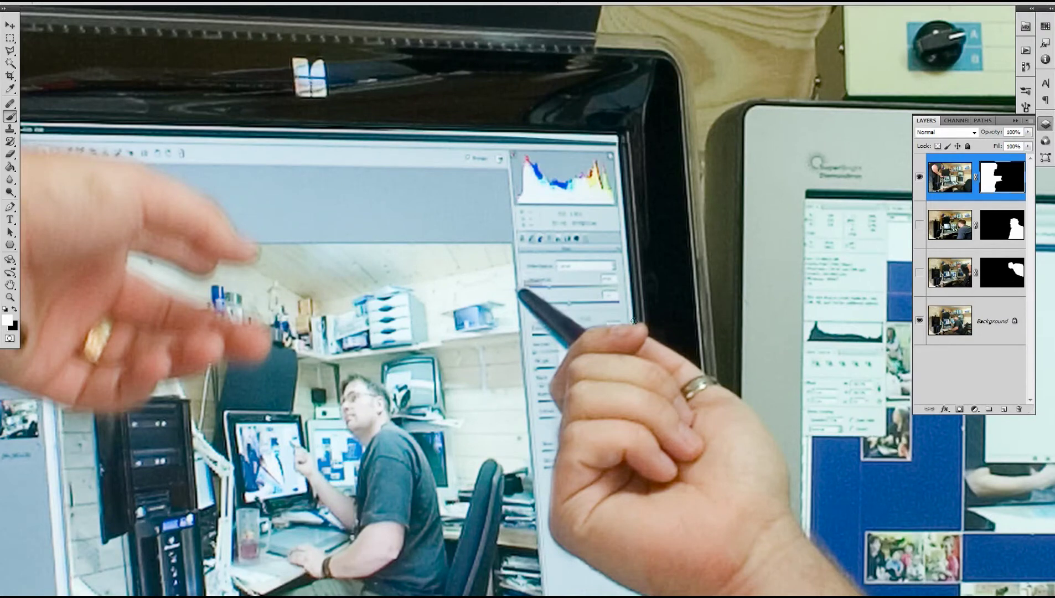
# Paint with black on Layer 3's mask beside the lamp arm to reveal the cut-off edge of the glass mug
pyautogui.press('x')
pyautogui.press('x')
pyautogui.press('x')
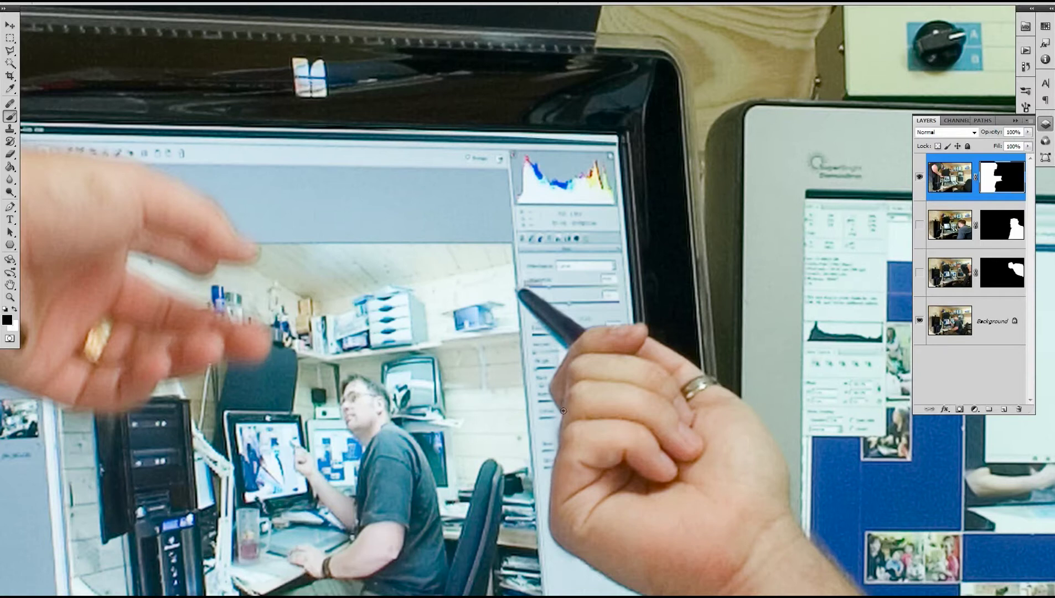
pyautogui.moveTo(638, 419); pyautogui.dragTo(583, 182)
pyautogui.scroll(-5, 597, 308)
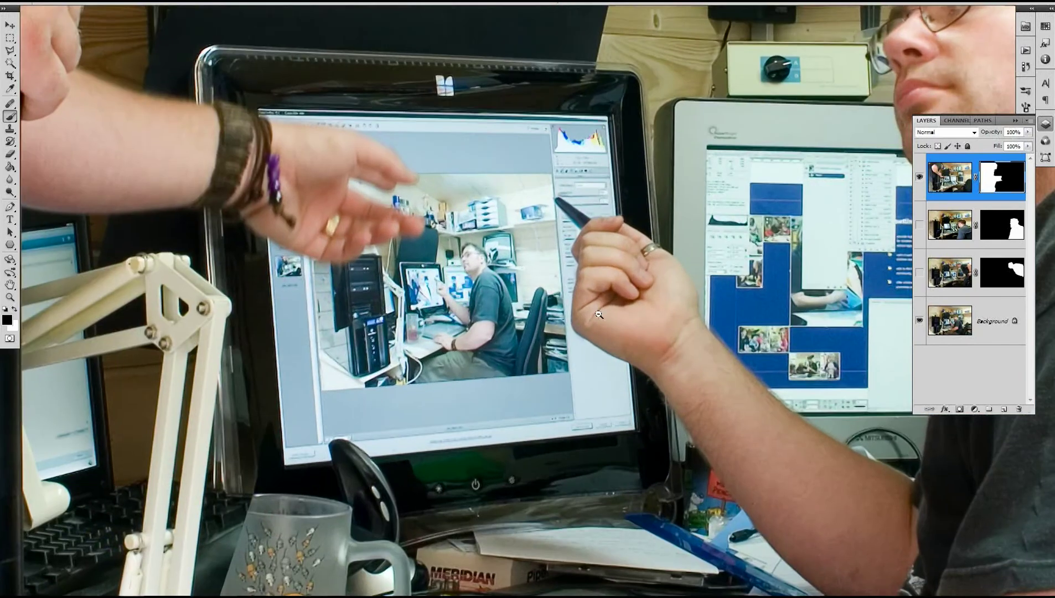
pyautogui.moveTo(225, 505); pyautogui.dragTo(575, 339)
pyautogui.scroll(2, 574, 269)
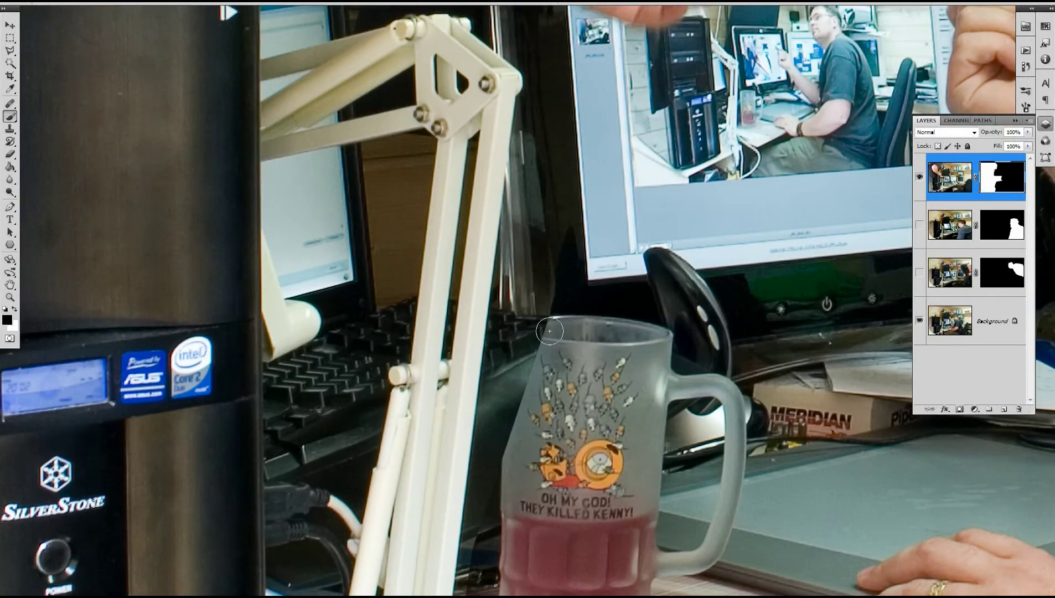
pyautogui.moveTo(543, 331)
pyautogui.mouseDown()
pyautogui.moveTo(521, 392)
pyautogui.moveTo(519, 503)
pyautogui.moveTo(514, 357)
pyautogui.moveTo(554, 335)
pyautogui.moveTo(533, 331)
pyautogui.moveTo(590, 312)
pyautogui.moveTo(540, 220)
pyautogui.moveTo(553, 345)
pyautogui.moveTo(530, 153)
pyautogui.moveTo(540, 334)
pyautogui.moveTo(538, 233)
pyautogui.mouseUp()
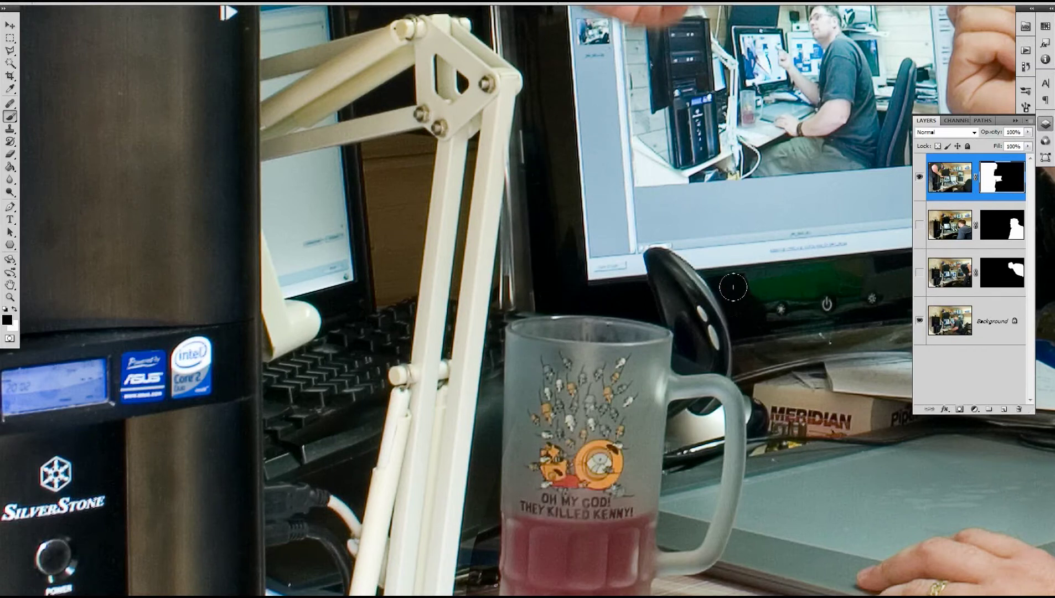
# Continue masking Layer 3 with black between the lamp arm and the mug, down to the papers on the desk
pyautogui.moveTo(566, 558)
pyautogui.mouseDown()
pyautogui.moveTo(550, 392)
pyautogui.moveTo(579, 289)
pyautogui.moveTo(592, 301)
pyautogui.mouseUp()
pyautogui.moveTo(505, 277); pyautogui.dragTo(493, 372)
pyautogui.keyDown('alt'); pyautogui.rightClick(506, 377); pyautogui.keyUp('alt')
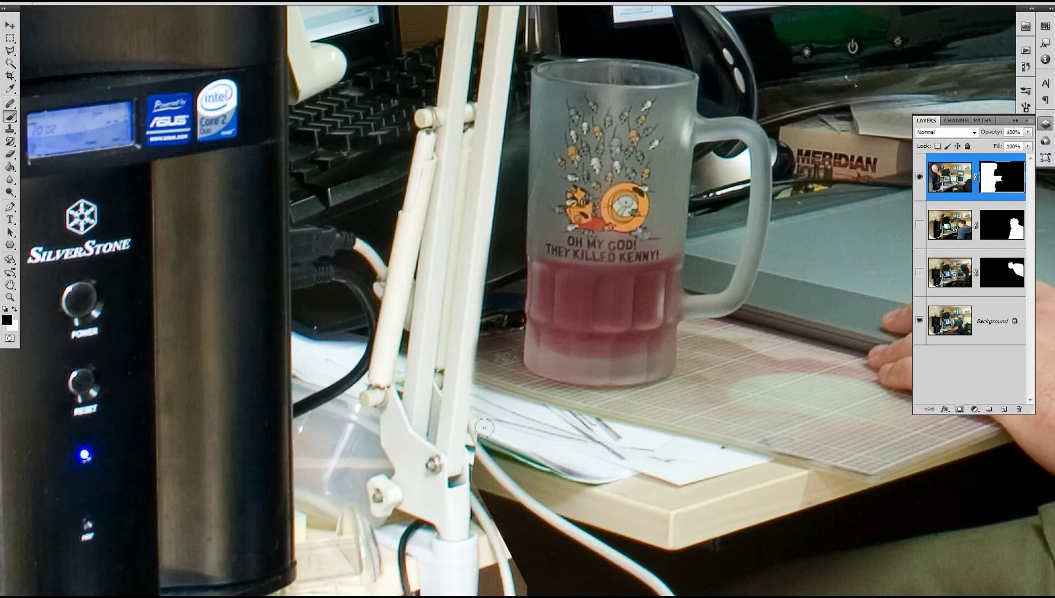
pyautogui.moveTo(482, 445); pyautogui.dragTo(482, 475)
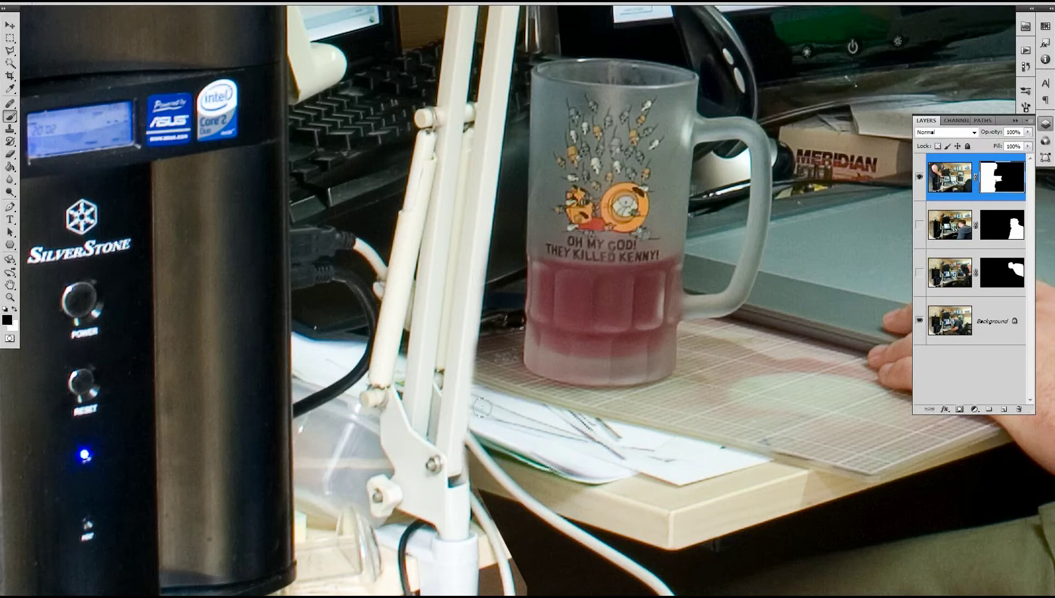
# Mask out Layer 3's leftover fringe around the white cables and the desk edge below the lamp
pyautogui.moveTo(579, 492); pyautogui.dragTo(594, 276)
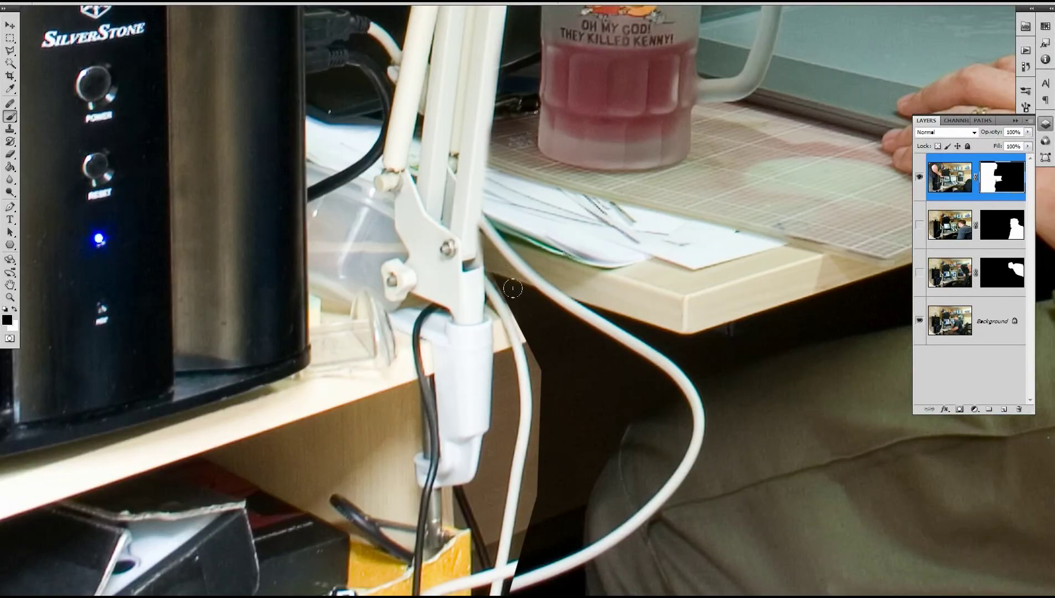
pyautogui.click(510, 271)
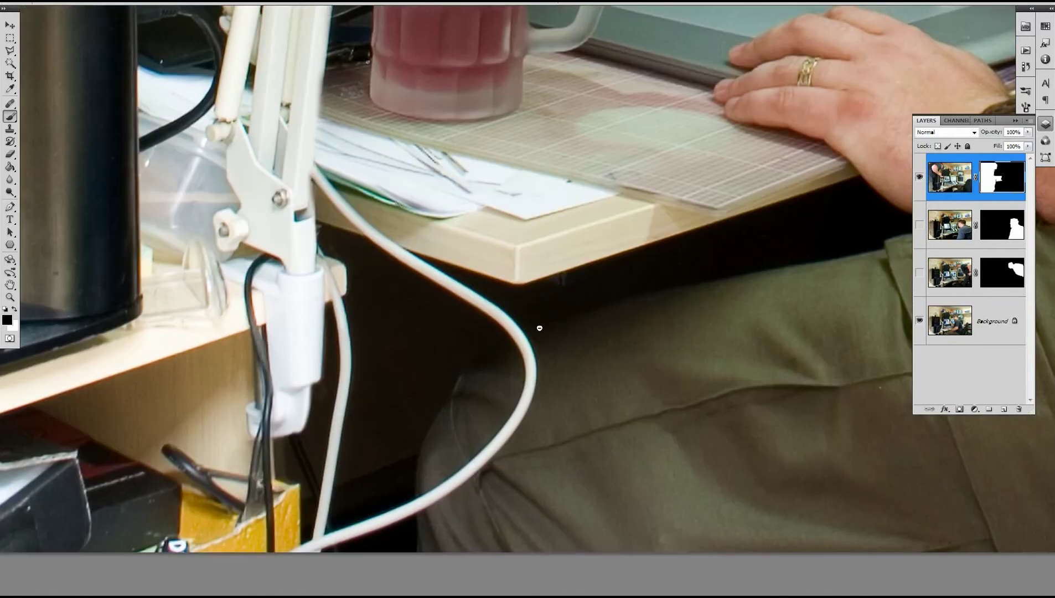
pyautogui.scroll(-5, 540, 328)
pyautogui.moveTo(565, 283); pyautogui.dragTo(313, 495)
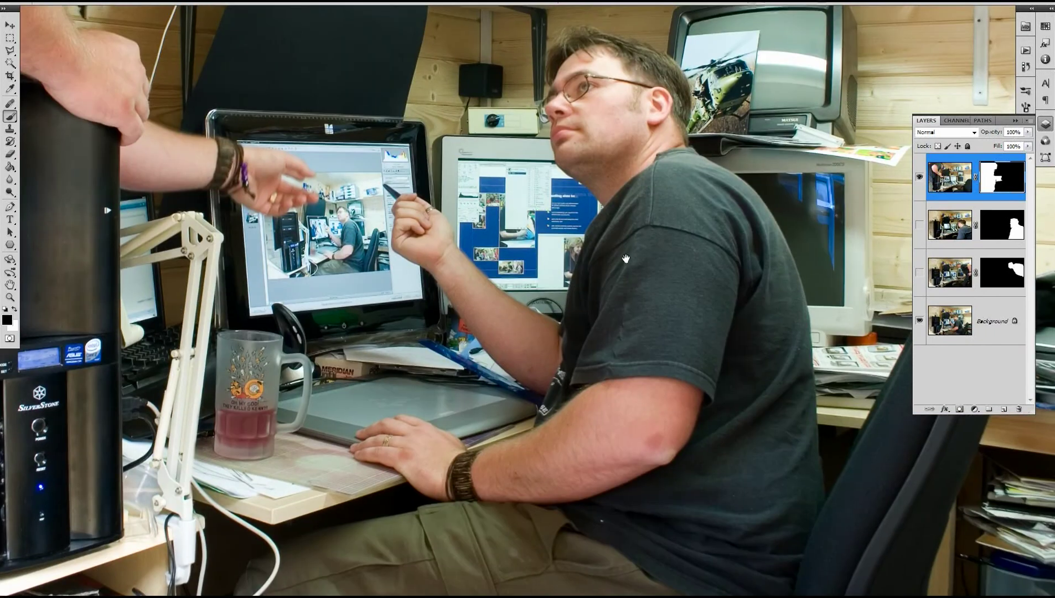
# Show the layer of the man seen from behind, undo the brush scribble on its image, and target its mask
pyautogui.click(920, 226)
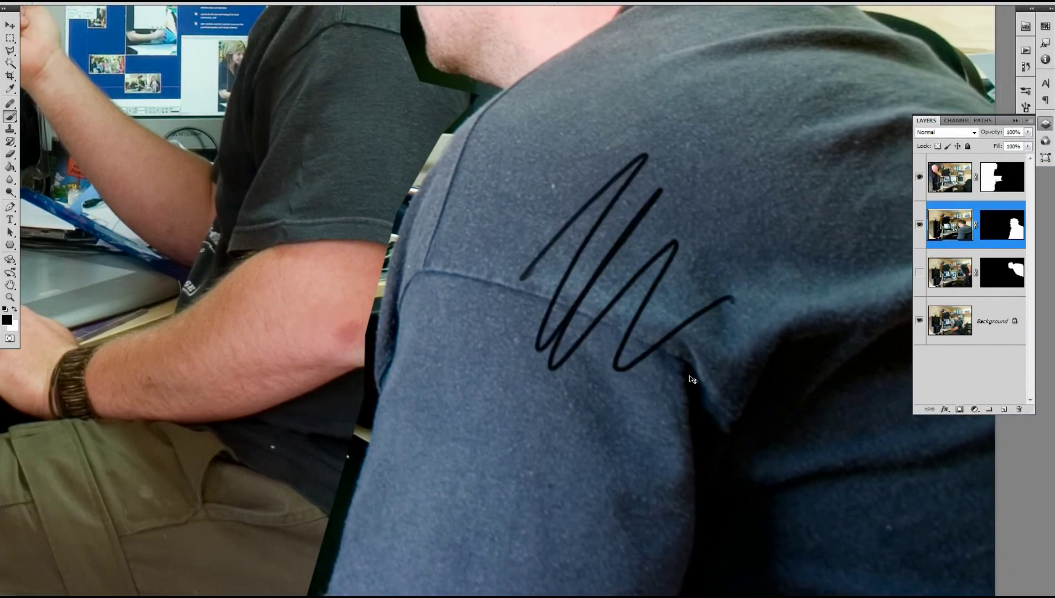
pyautogui.hotkey('ctrl', 'z')
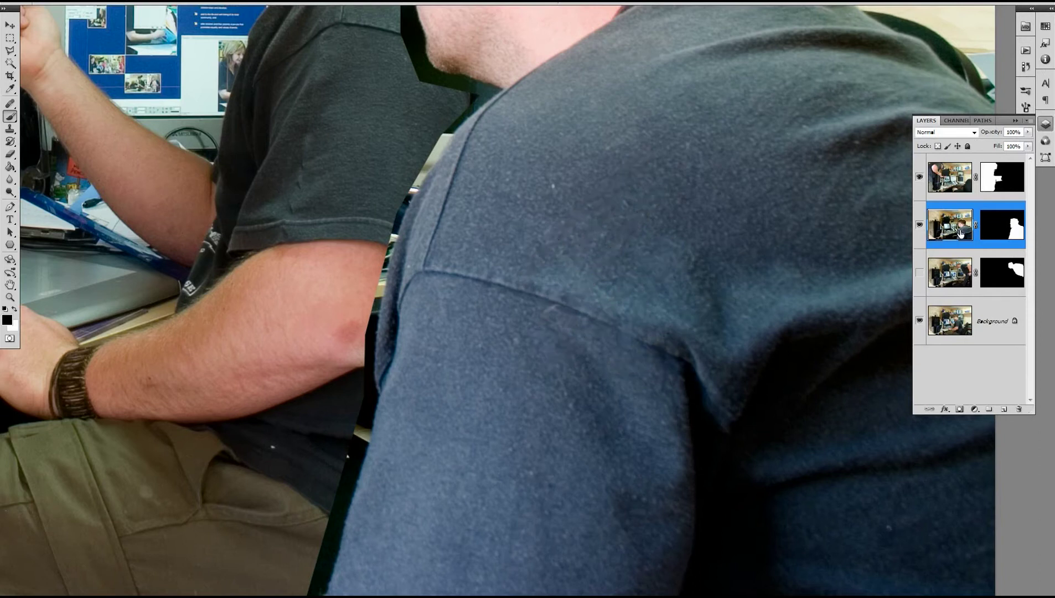
pyautogui.click(1010, 228)
# Paint with black on the mask of the man seen from behind to reveal the seated man's elbow and upper arm beside his back
pyautogui.moveTo(461, 455); pyautogui.dragTo(637, 321)
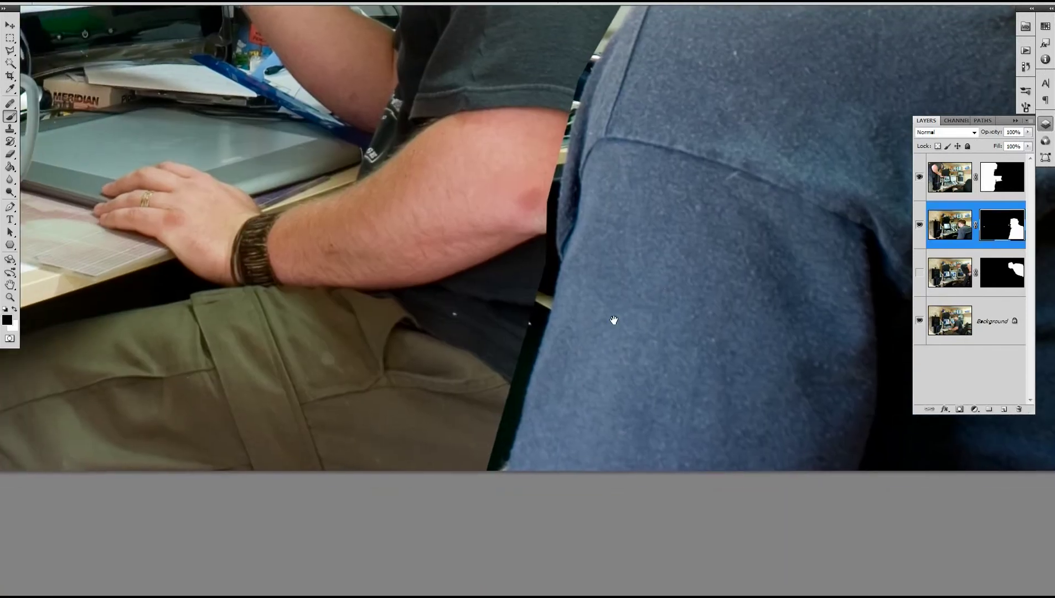
pyautogui.click(590, 366)
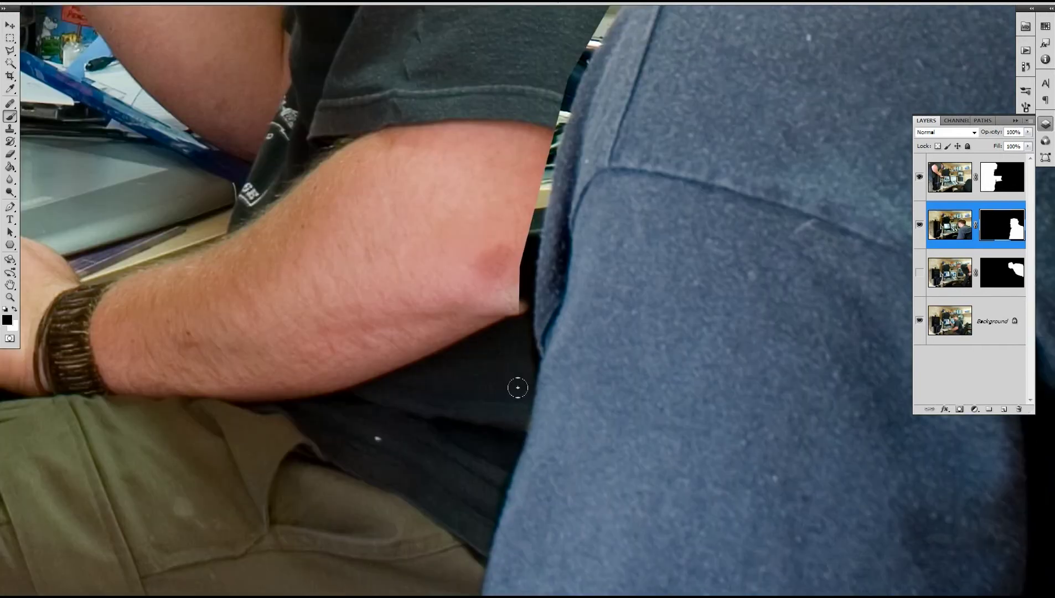
pyautogui.moveTo(523, 249); pyautogui.dragTo(524, 166)
pyautogui.moveTo(525, 297); pyautogui.dragTo(530, 218)
pyautogui.moveTo(522, 200); pyautogui.dragTo(492, 306)
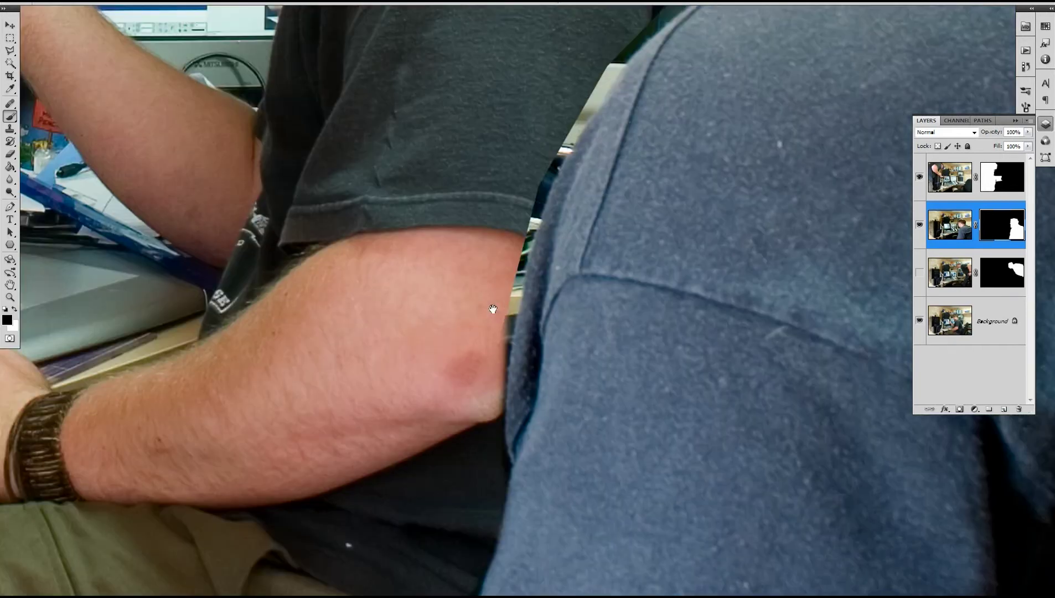
pyautogui.moveTo(504, 361)
pyautogui.mouseDown()
pyautogui.moveTo(505, 330)
pyautogui.moveTo(496, 416)
pyautogui.moveTo(501, 323)
pyautogui.moveTo(491, 418)
pyautogui.mouseUp()
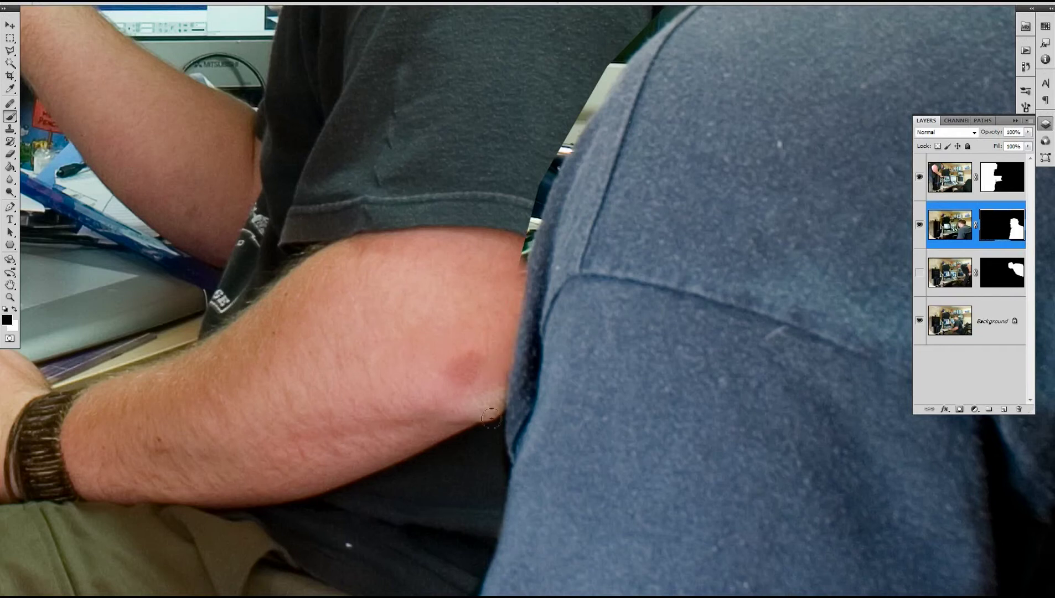
pyautogui.moveTo(504, 315)
pyautogui.mouseDown()
pyautogui.moveTo(548, 169)
pyautogui.moveTo(486, 327)
pyautogui.mouseUp()
pyautogui.moveTo(494, 322); pyautogui.dragTo(478, 388)
pyautogui.moveTo(518, 268)
pyautogui.mouseDown()
pyautogui.moveTo(476, 363)
pyautogui.moveTo(500, 331)
pyautogui.mouseUp()
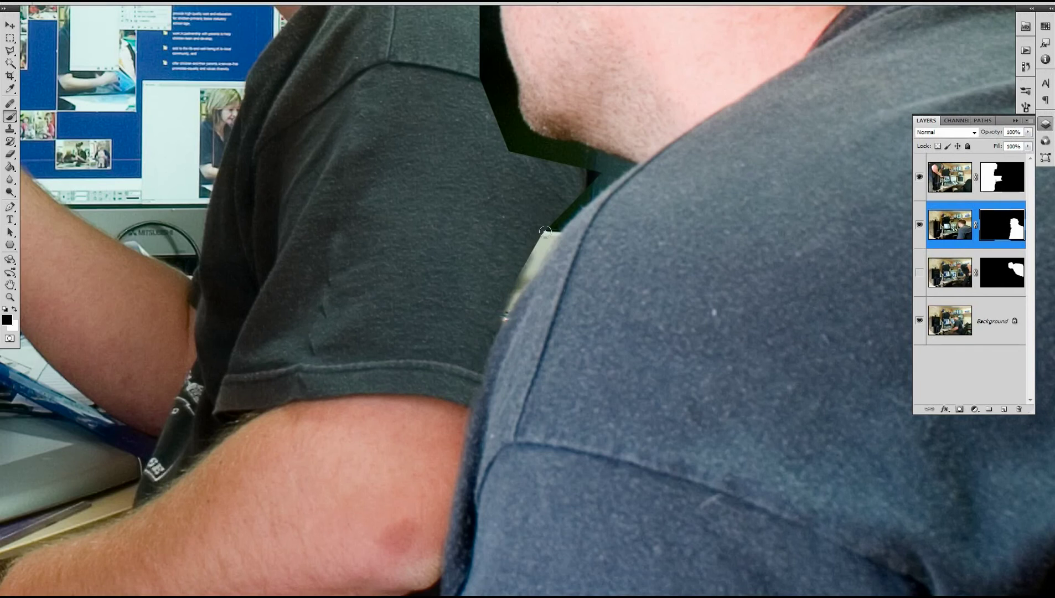
# Mask out the fringe between the front man's shoulder and chin to reveal the seated man's dark sleeve
pyautogui.moveTo(545, 234)
pyautogui.mouseDown()
pyautogui.moveTo(497, 332)
pyautogui.moveTo(522, 273)
pyautogui.moveTo(603, 182)
pyautogui.moveTo(491, 318)
pyautogui.mouseUp()
pyautogui.moveTo(557, 204)
pyautogui.mouseDown()
pyautogui.moveTo(501, 320)
pyautogui.moveTo(529, 296)
pyautogui.mouseUp()
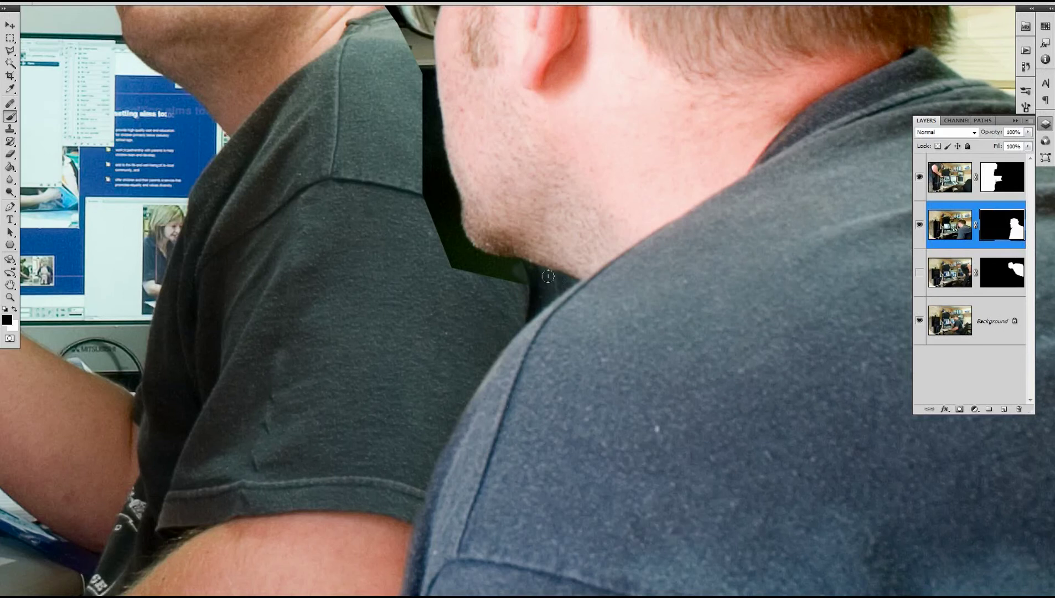
pyautogui.moveTo(515, 278); pyautogui.dragTo(472, 278)
pyautogui.moveTo(453, 219)
pyautogui.mouseDown()
pyautogui.moveTo(471, 269)
pyautogui.moveTo(463, 244)
pyautogui.moveTo(482, 261)
pyautogui.mouseUp()
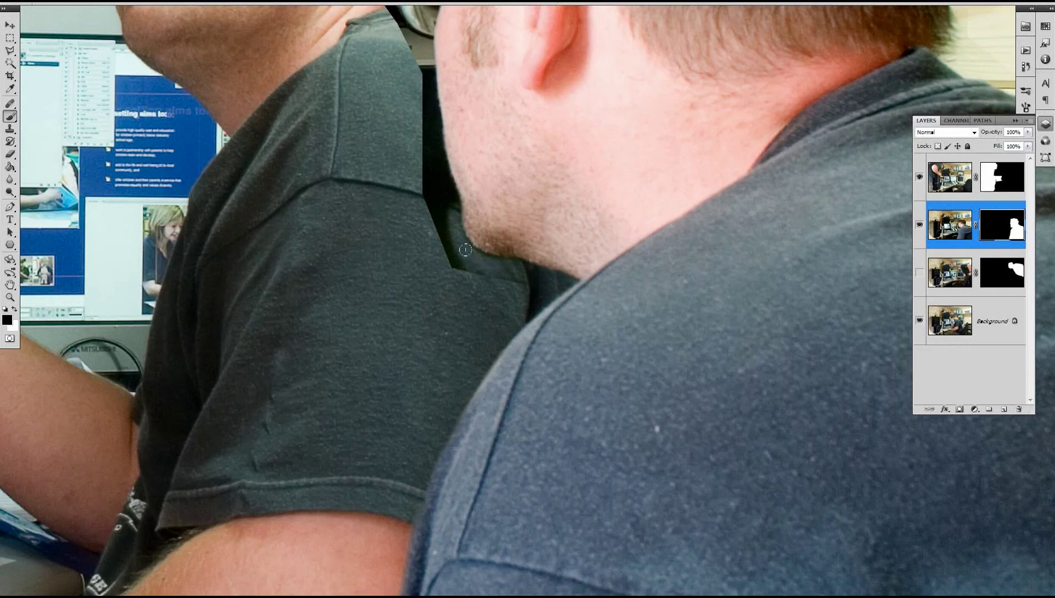
pyautogui.moveTo(450, 227)
pyautogui.mouseDown()
pyautogui.moveTo(516, 280)
pyautogui.moveTo(454, 268)
pyautogui.moveTo(448, 223)
pyautogui.moveTo(482, 291)
pyautogui.mouseUp()
pyautogui.press('space')
pyautogui.scroll(2, 516, 298)
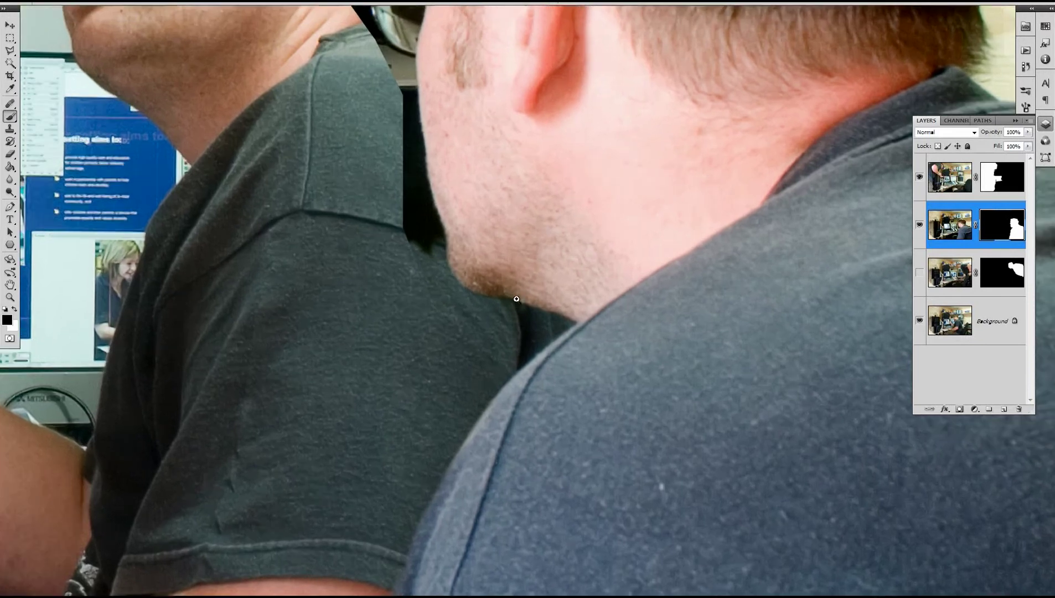
# Mask out the dark gap along the front man's jaw and cheek to reveal the seated man's shoulder
pyautogui.scroll(-1, 485, 288)
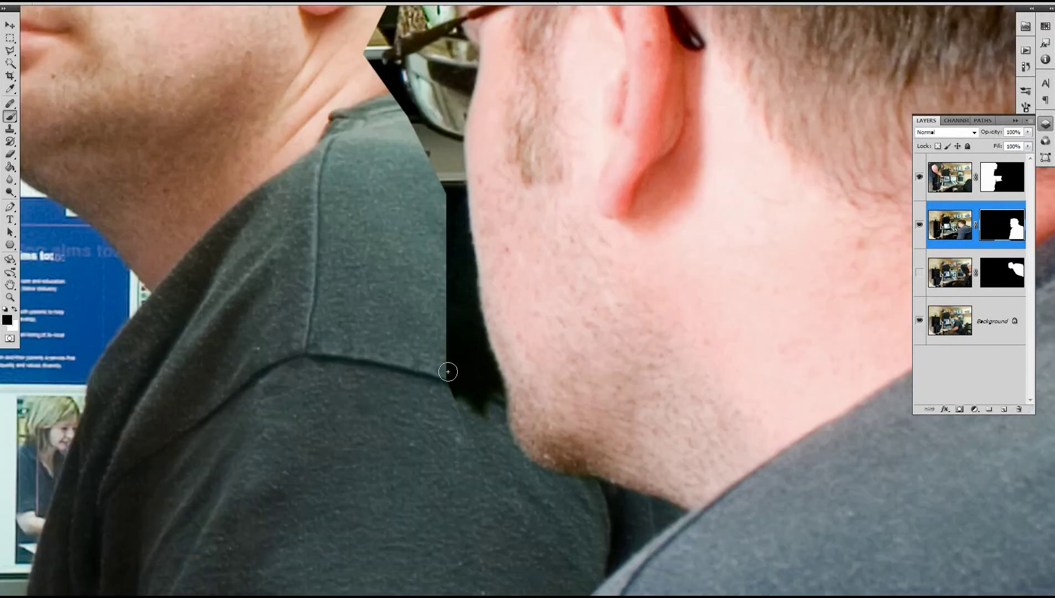
pyautogui.moveTo(449, 349)
pyautogui.mouseDown()
pyautogui.moveTo(487, 407)
pyautogui.moveTo(482, 374)
pyautogui.moveTo(491, 404)
pyautogui.moveTo(490, 380)
pyautogui.moveTo(495, 407)
pyautogui.moveTo(445, 283)
pyautogui.mouseUp()
pyautogui.moveTo(477, 351); pyautogui.dragTo(495, 404)
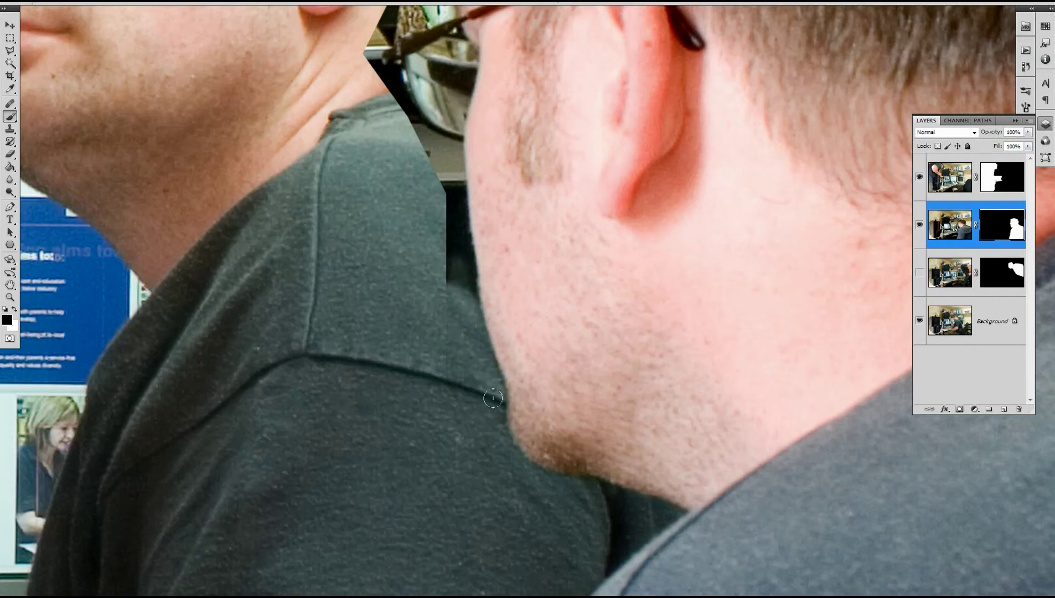
pyautogui.moveTo(442, 228)
pyautogui.mouseDown()
pyautogui.moveTo(482, 390)
pyautogui.moveTo(478, 310)
pyautogui.moveTo(495, 405)
pyautogui.moveTo(486, 423)
pyautogui.moveTo(464, 338)
pyautogui.moveTo(479, 409)
pyautogui.mouseUp()
pyautogui.moveTo(453, 268); pyautogui.dragTo(474, 362)
pyautogui.moveTo(500, 426)
pyautogui.mouseDown()
pyautogui.moveTo(510, 489)
pyautogui.moveTo(503, 464)
pyautogui.mouseUp()
pyautogui.moveTo(485, 340)
pyautogui.mouseDown()
pyautogui.moveTo(512, 352)
pyautogui.moveTo(457, 338)
pyautogui.mouseUp()
# Paint black on the mask around the lower rim of the front man's glasses to reveal the seated man's collar and neck
pyautogui.scroll(4, 512, 352)
pyautogui.scroll(-1, 548, 360)
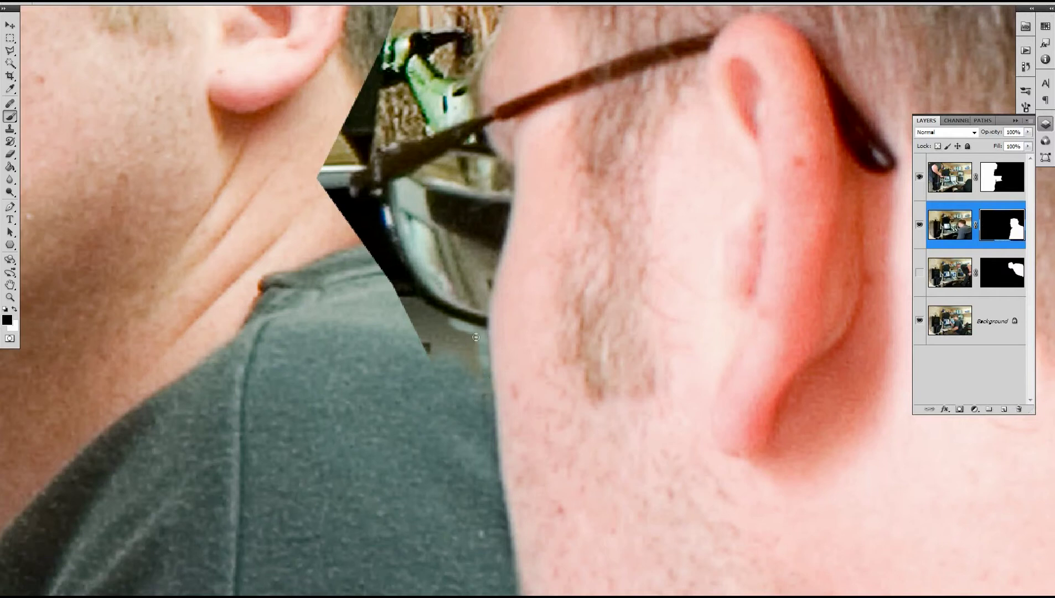
pyautogui.scroll(2, 468, 349)
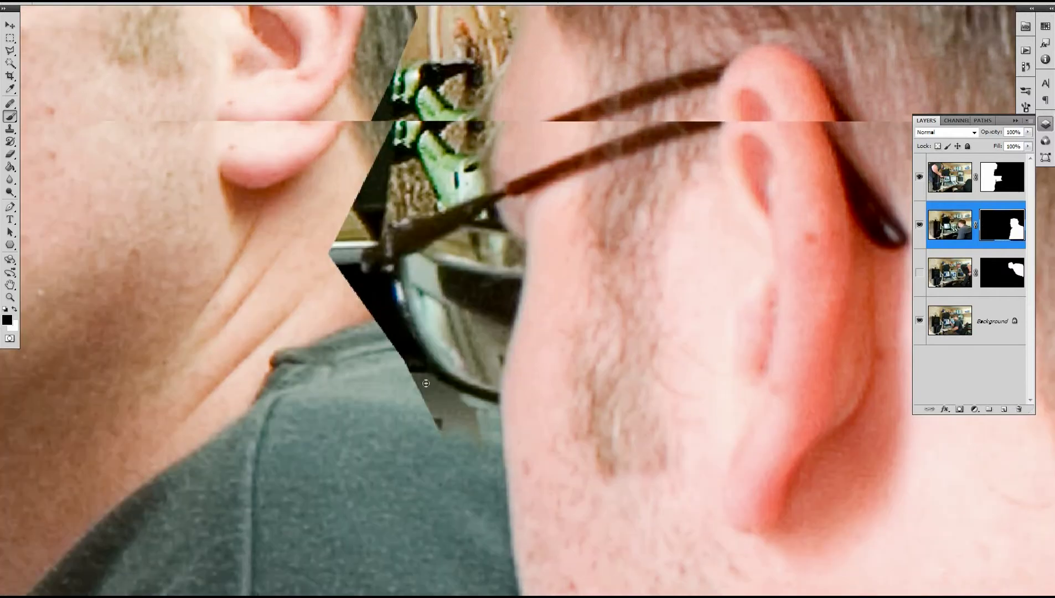
pyautogui.moveTo(426, 383)
pyautogui.mouseDown()
pyautogui.moveTo(421, 374)
pyautogui.moveTo(454, 393)
pyautogui.moveTo(484, 439)
pyautogui.moveTo(401, 381)
pyautogui.mouseUp()
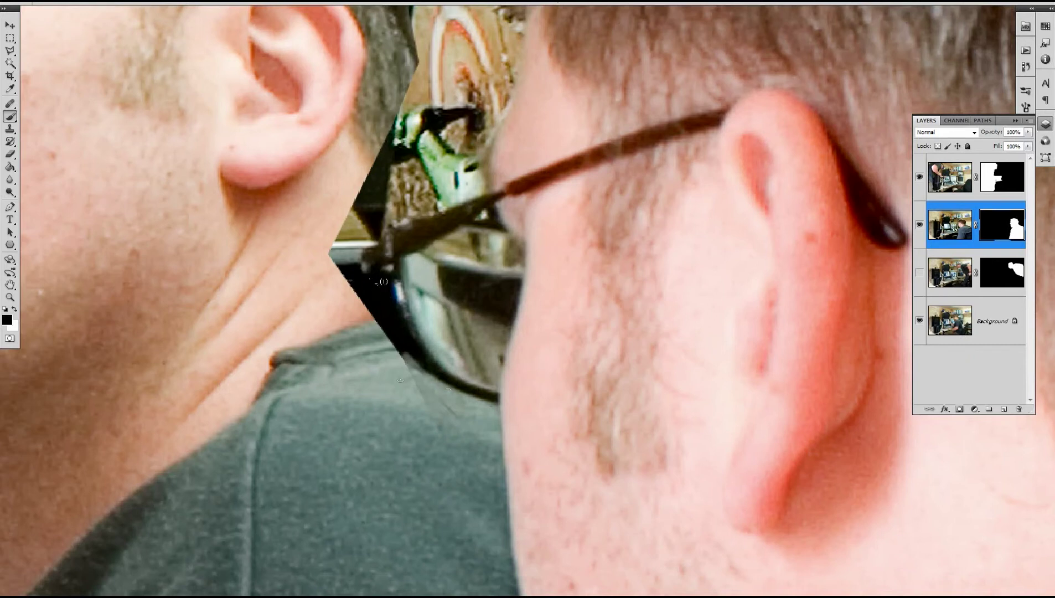
pyautogui.moveTo(384, 284)
pyautogui.mouseDown()
pyautogui.moveTo(415, 359)
pyautogui.moveTo(447, 392)
pyautogui.mouseUp()
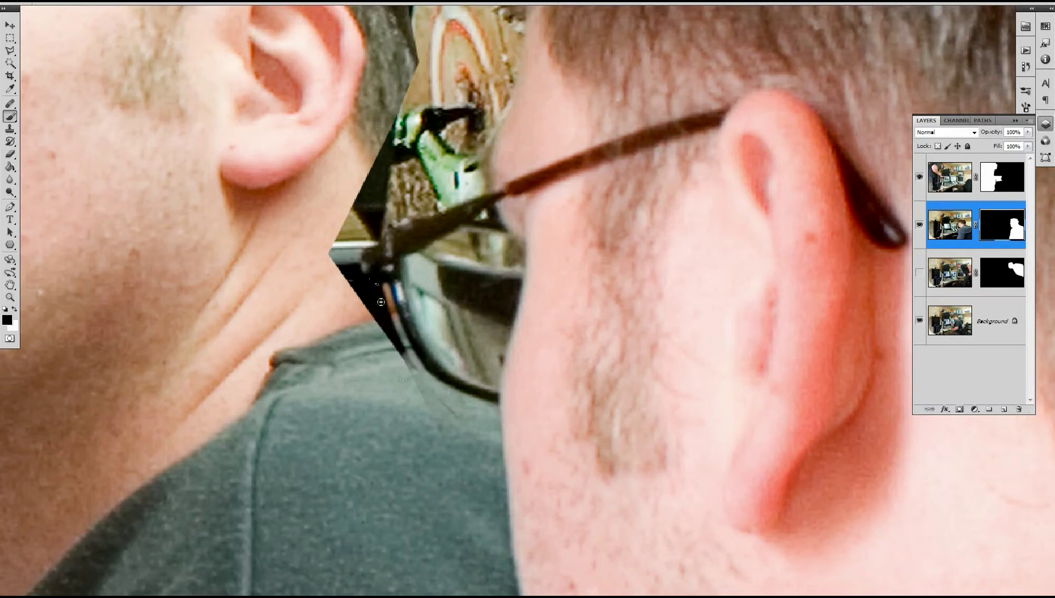
pyautogui.moveTo(370, 286)
pyautogui.mouseDown()
pyautogui.moveTo(351, 262)
pyautogui.moveTo(449, 435)
pyautogui.mouseUp()
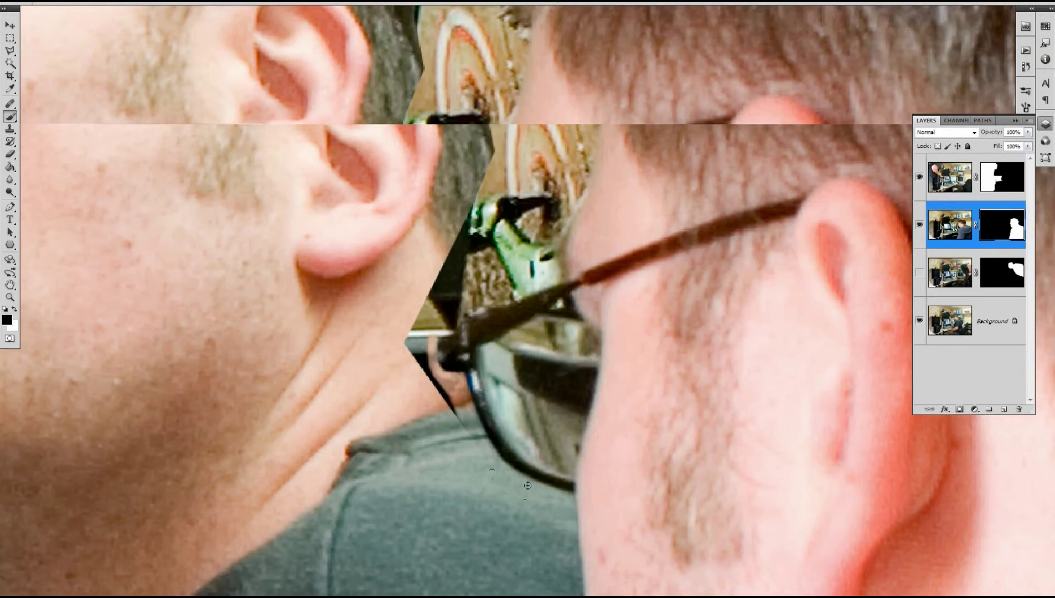
pyautogui.moveTo(453, 427)
pyautogui.mouseDown()
pyautogui.moveTo(421, 362)
pyautogui.moveTo(461, 415)
pyautogui.moveTo(454, 391)
pyautogui.mouseUp()
pyautogui.keyDown('alt'); pyautogui.rightClick(449, 387); pyautogui.keyUp('alt')
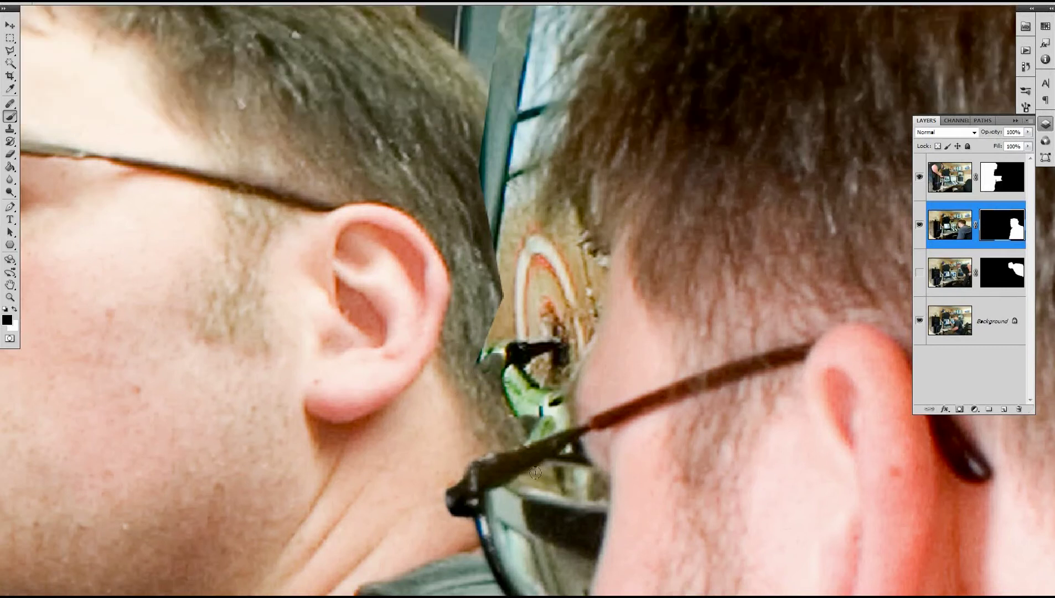
# Mask out the leftover background around the glasses arm and in front of the front man's forehead
pyautogui.moveTo(535, 474)
pyautogui.mouseDown()
pyautogui.moveTo(551, 475)
pyautogui.moveTo(521, 480)
pyautogui.mouseUp()
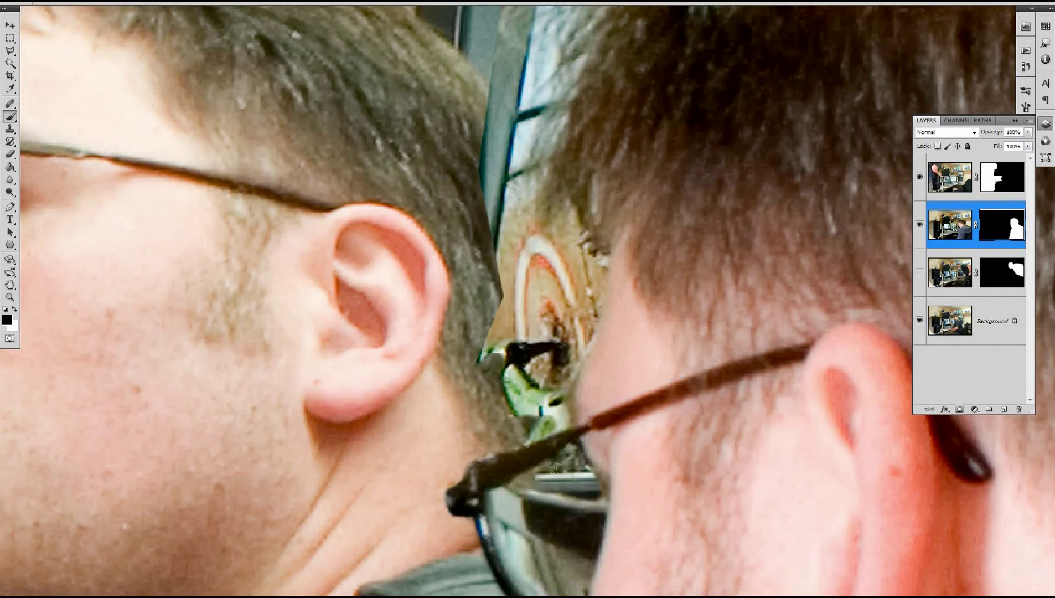
pyautogui.moveTo(538, 419)
pyautogui.mouseDown()
pyautogui.moveTo(546, 375)
pyautogui.moveTo(558, 361)
pyautogui.moveTo(552, 408)
pyautogui.moveTo(575, 345)
pyautogui.mouseUp()
pyautogui.moveTo(593, 299); pyautogui.dragTo(601, 269)
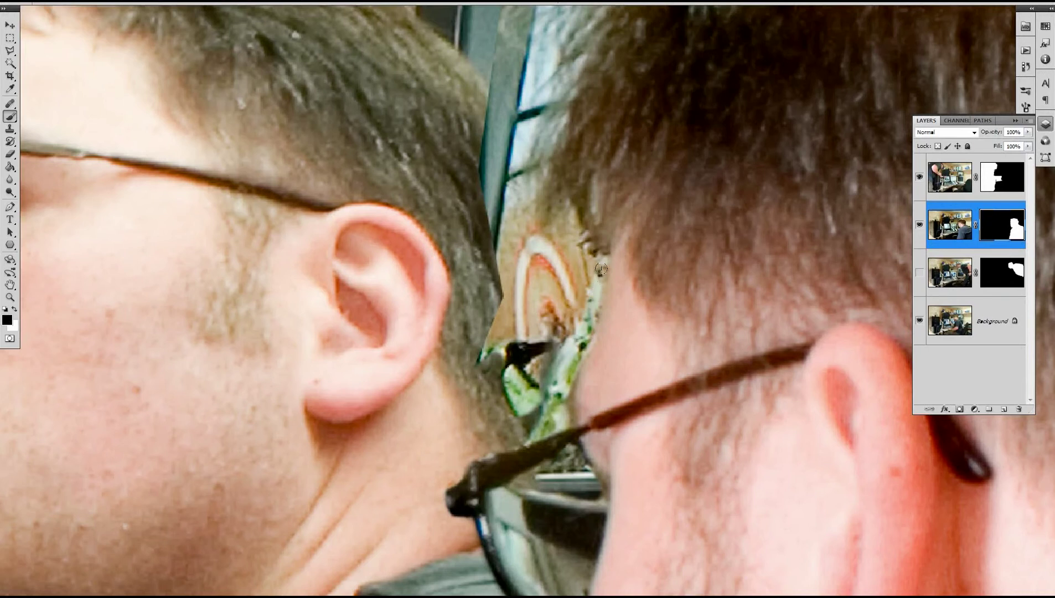
pyautogui.moveTo(509, 377)
pyautogui.mouseDown()
pyautogui.moveTo(539, 330)
pyautogui.moveTo(466, 398)
pyautogui.moveTo(523, 273)
pyautogui.moveTo(468, 353)
pyautogui.moveTo(485, 352)
pyautogui.moveTo(524, 272)
pyautogui.moveTo(495, 289)
pyautogui.moveTo(496, 230)
pyautogui.moveTo(503, 318)
pyautogui.moveTo(479, 371)
pyautogui.moveTo(543, 322)
pyautogui.moveTo(511, 405)
pyautogui.moveTo(538, 399)
pyautogui.mouseUp()
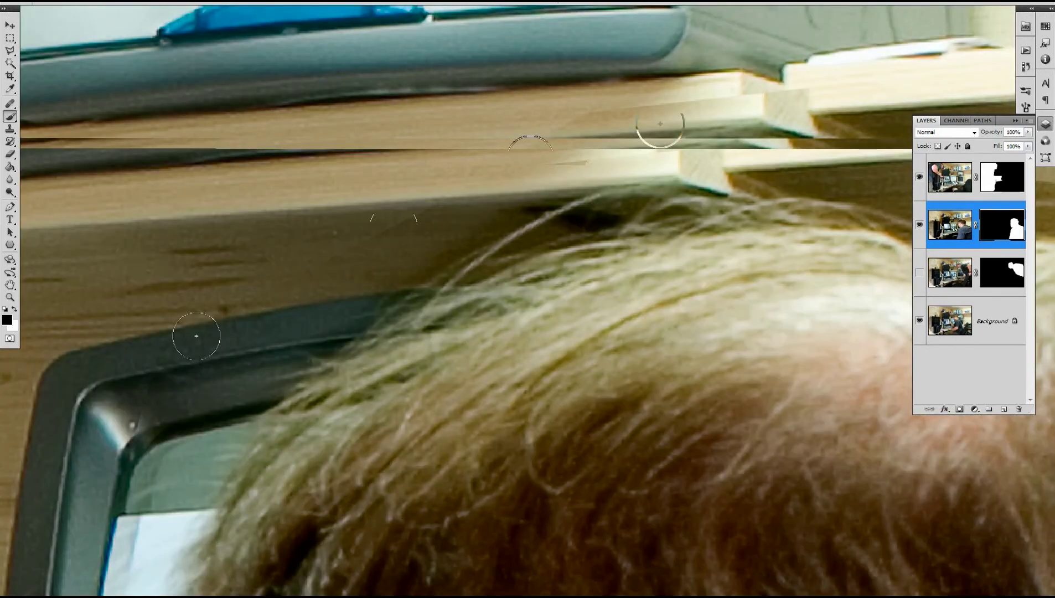
# Mask out the fringe above the front man's hair along the wooden shelf edge and dark frame
pyautogui.moveTo(677, 142); pyautogui.dragTo(784, 164)
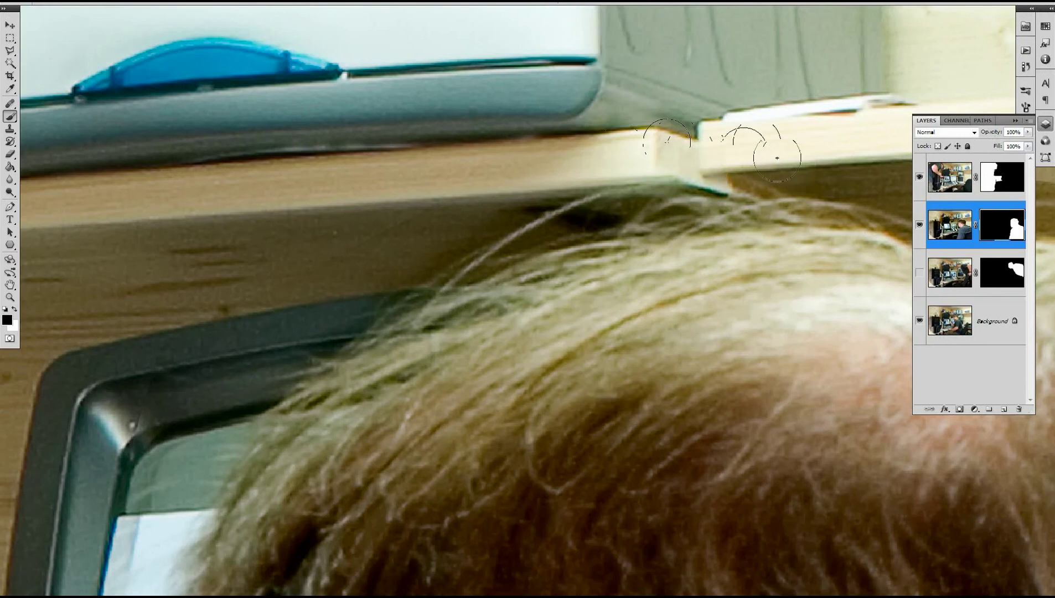
pyautogui.moveTo(629, 208)
pyautogui.mouseDown()
pyautogui.moveTo(619, 207)
pyautogui.moveTo(646, 201)
pyautogui.moveTo(613, 220)
pyautogui.mouseUp()
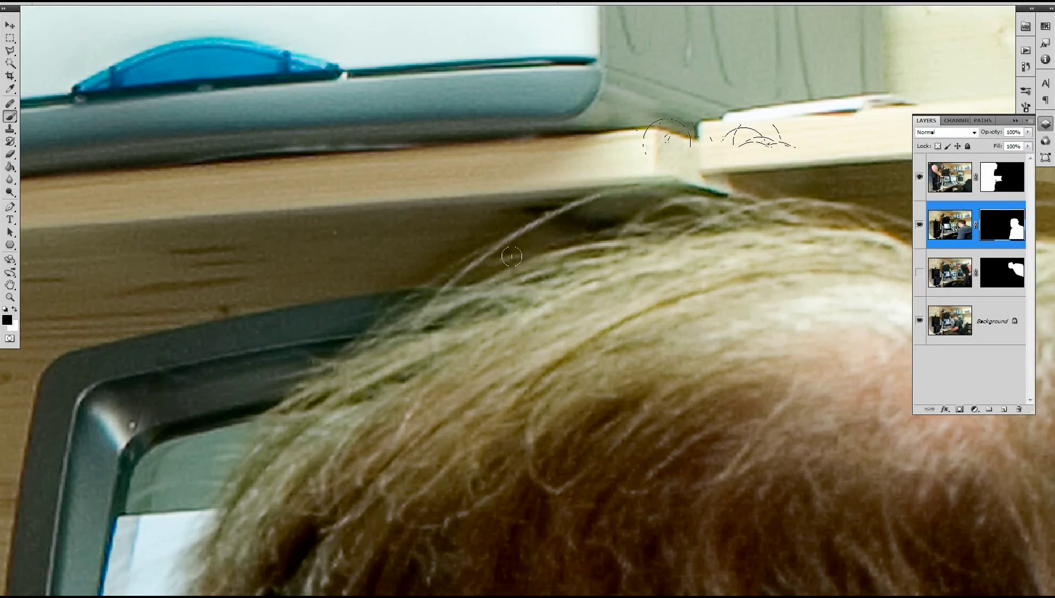
pyautogui.moveTo(703, 244); pyautogui.dragTo(627, 224)
pyautogui.moveTo(405, 371); pyautogui.dragTo(733, 220)
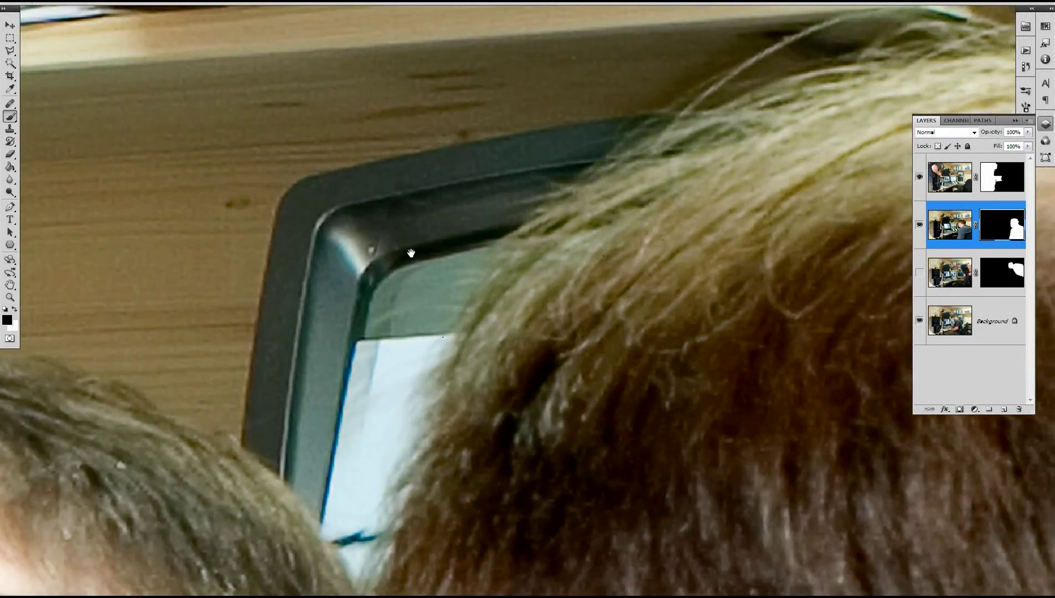
# Show the layer of the leaning man and mask the front man's hair edge to blend it against his face and neck
pyautogui.click(920, 273)
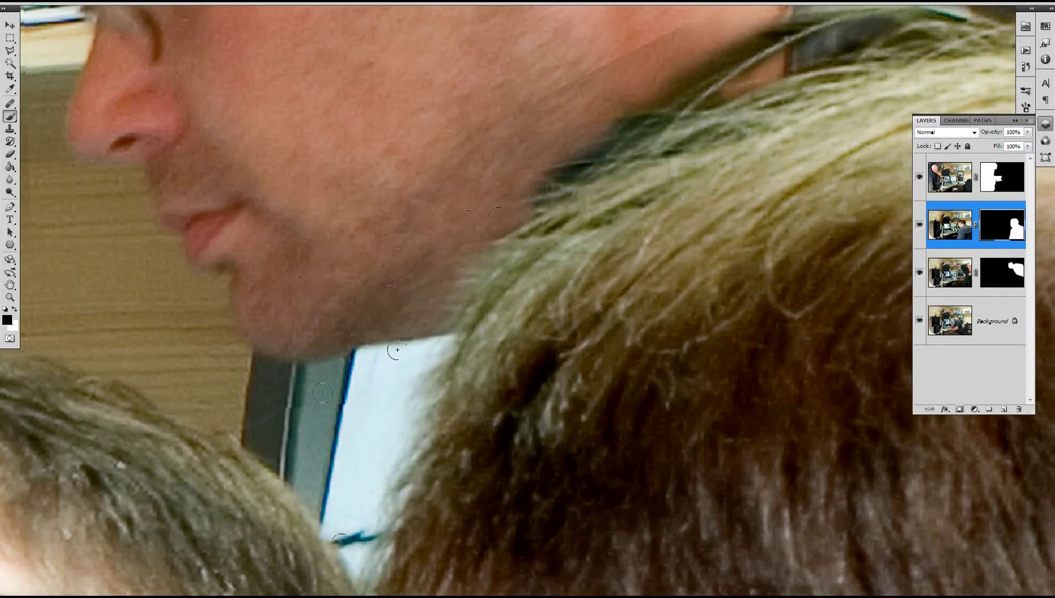
pyautogui.moveTo(368, 372); pyautogui.dragTo(440, 271)
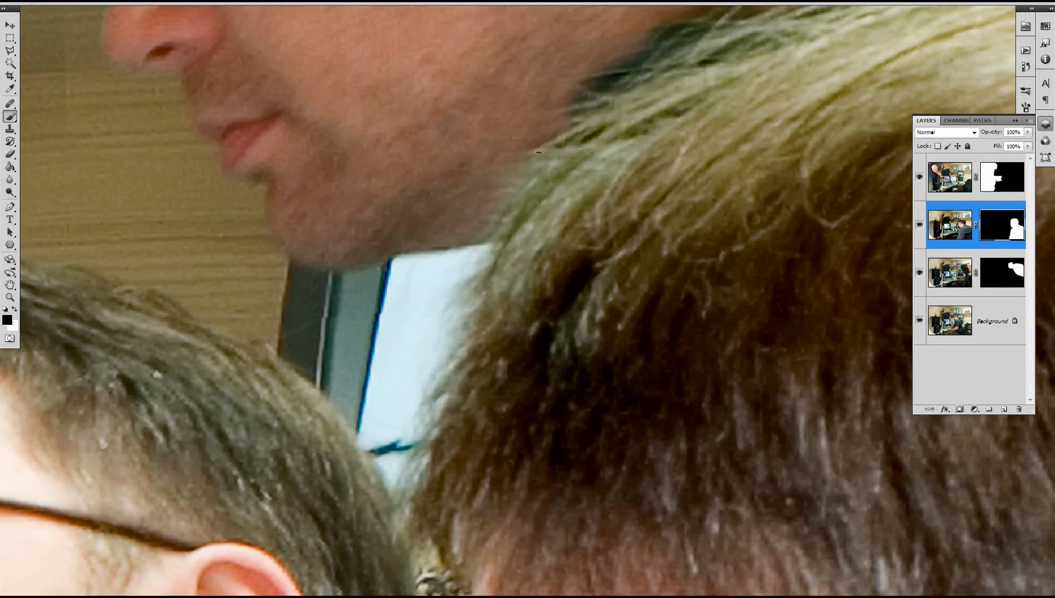
pyautogui.moveTo(639, 22); pyautogui.dragTo(493, 188)
pyautogui.moveTo(418, 263)
pyautogui.mouseDown()
pyautogui.moveTo(637, 113)
pyautogui.moveTo(829, 78)
pyautogui.moveTo(871, 84)
pyautogui.moveTo(772, 82)
pyautogui.moveTo(843, 85)
pyautogui.moveTo(682, 106)
pyautogui.moveTo(576, 146)
pyautogui.moveTo(555, 169)
pyautogui.moveTo(645, 143)
pyautogui.moveTo(589, 175)
pyautogui.moveTo(695, 129)
pyautogui.moveTo(651, 150)
pyautogui.mouseUp()
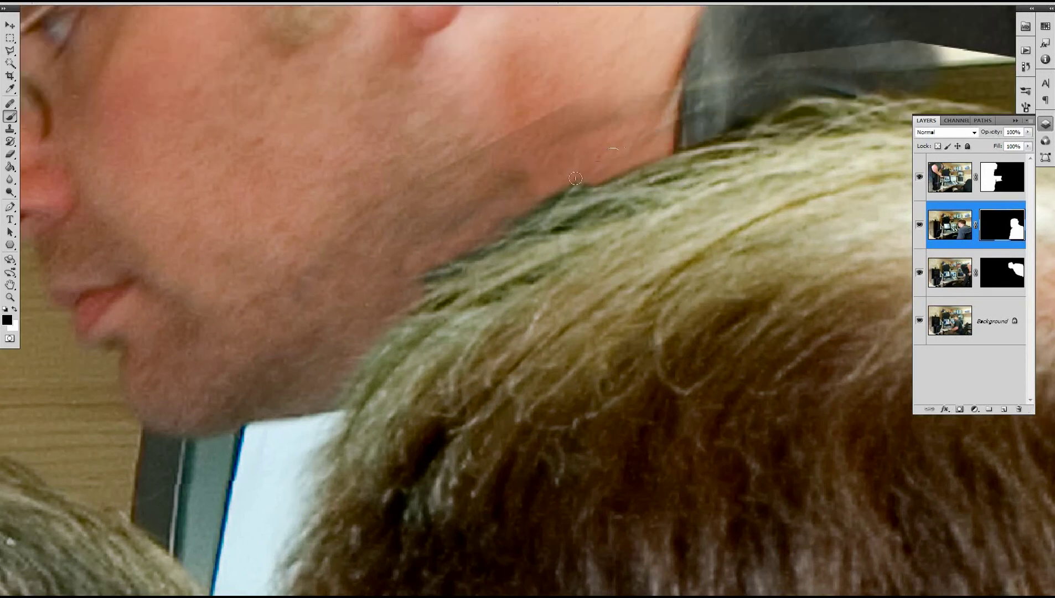
pyautogui.moveTo(459, 216); pyautogui.dragTo(522, 133)
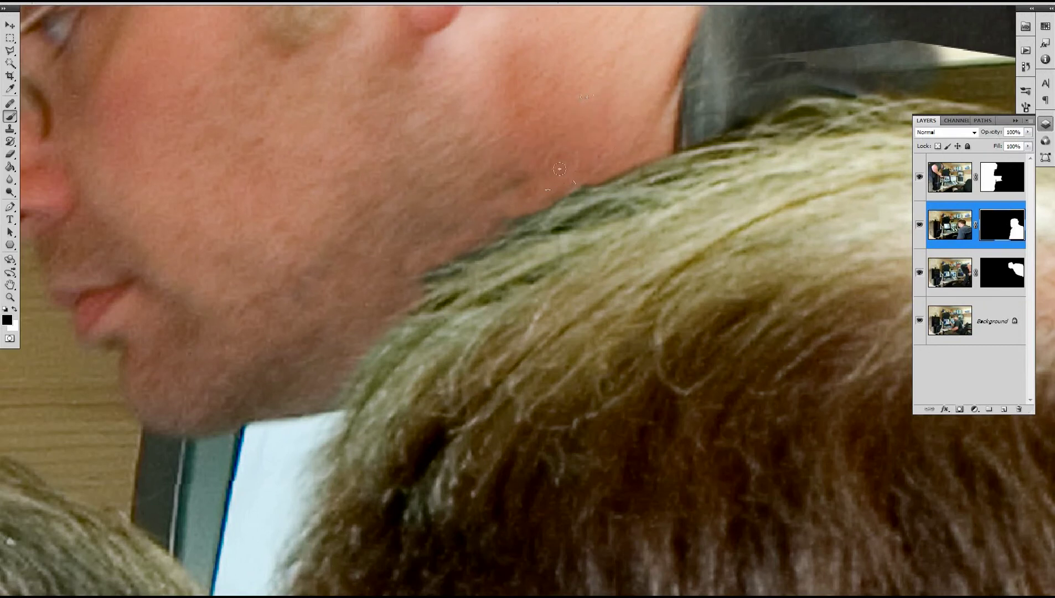
pyautogui.moveTo(499, 213); pyautogui.dragTo(394, 280)
pyautogui.keyDown('alt'); pyautogui.click(462, 229); pyautogui.keyUp('alt')
pyautogui.keyDown('ctrl'); pyautogui.keyDown('alt'); pyautogui.click(462, 229); pyautogui.keyUp('alt'); pyautogui.keyUp('ctrl')
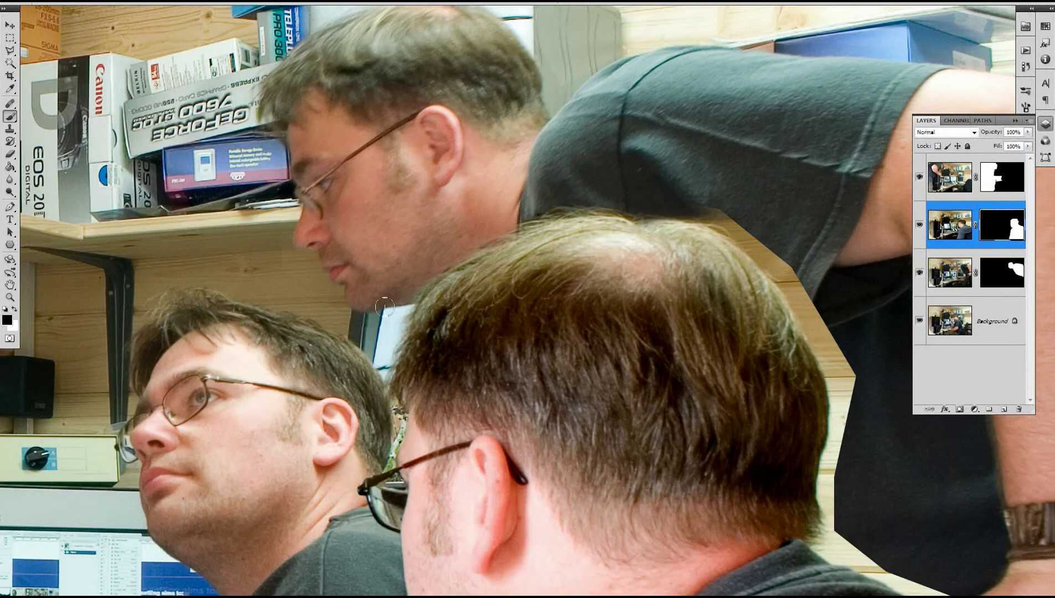
# Mask out the leftover wood wall behind the front man's head and shoulder to reveal the leaning man's dark shirt and hand
pyautogui.moveTo(539, 235); pyautogui.dragTo(512, 245)
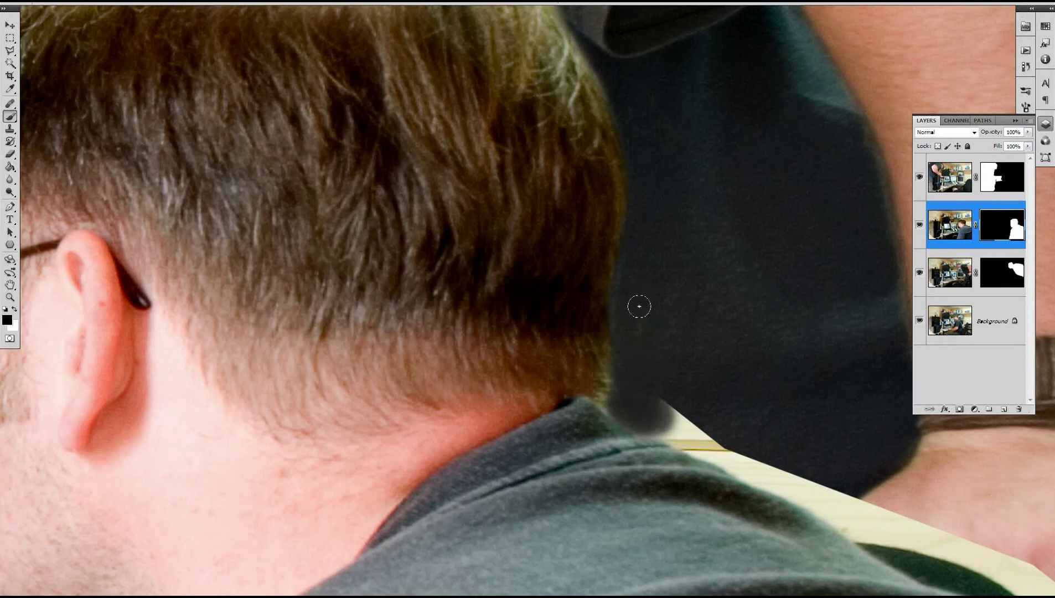
pyautogui.moveTo(722, 323); pyautogui.dragTo(563, 235)
pyautogui.moveTo(601, 284)
pyautogui.mouseDown()
pyautogui.moveTo(571, 304)
pyautogui.moveTo(493, 321)
pyautogui.mouseUp()
pyautogui.click(408, 366)
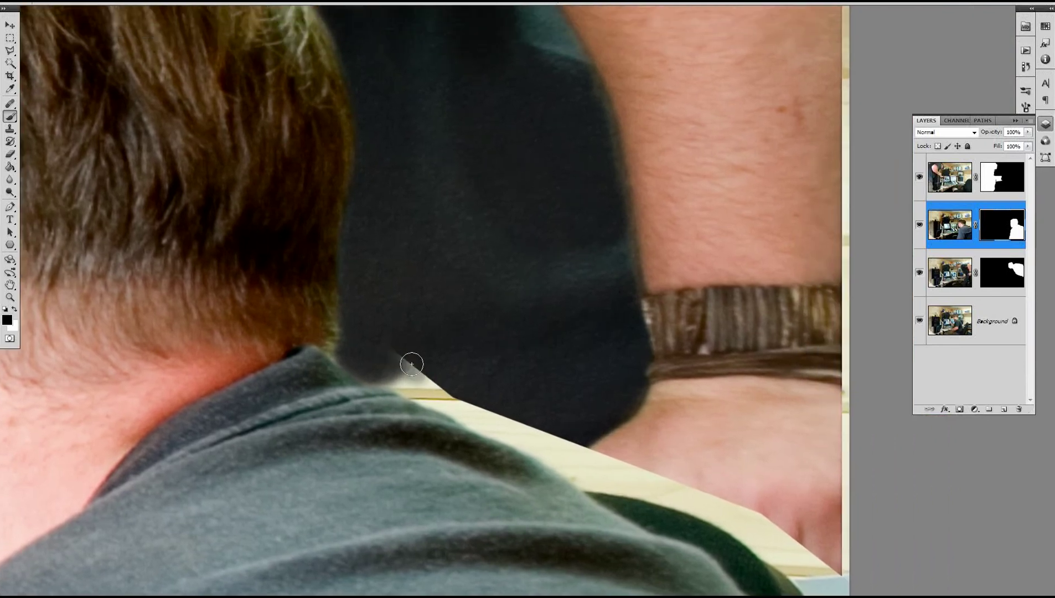
pyautogui.keyDown('alt'); pyautogui.rightClick(384, 357); pyautogui.keyUp('alt')
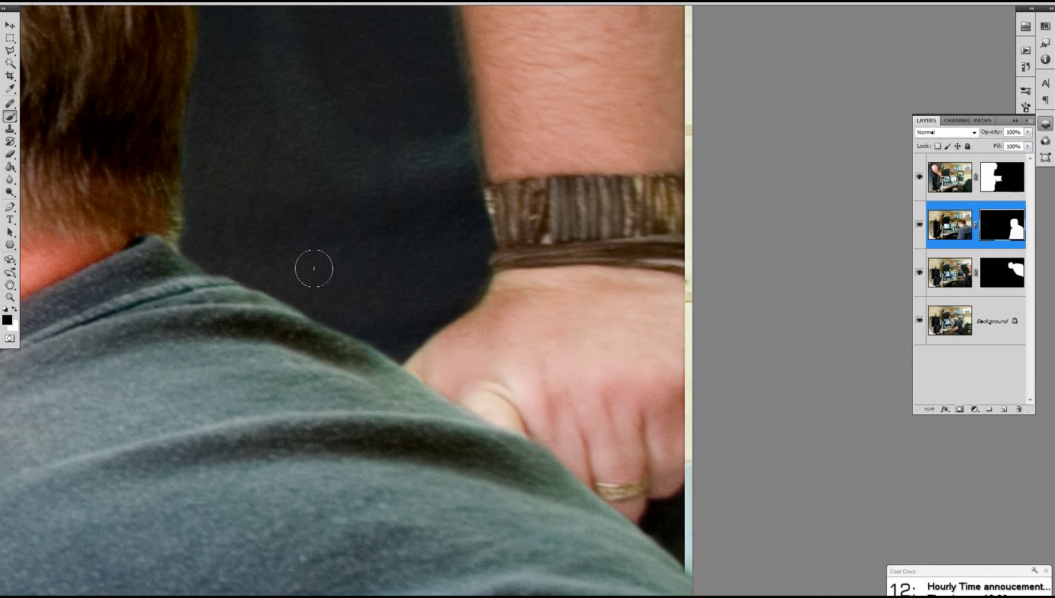
pyautogui.moveTo(368, 276); pyautogui.dragTo(485, 325)
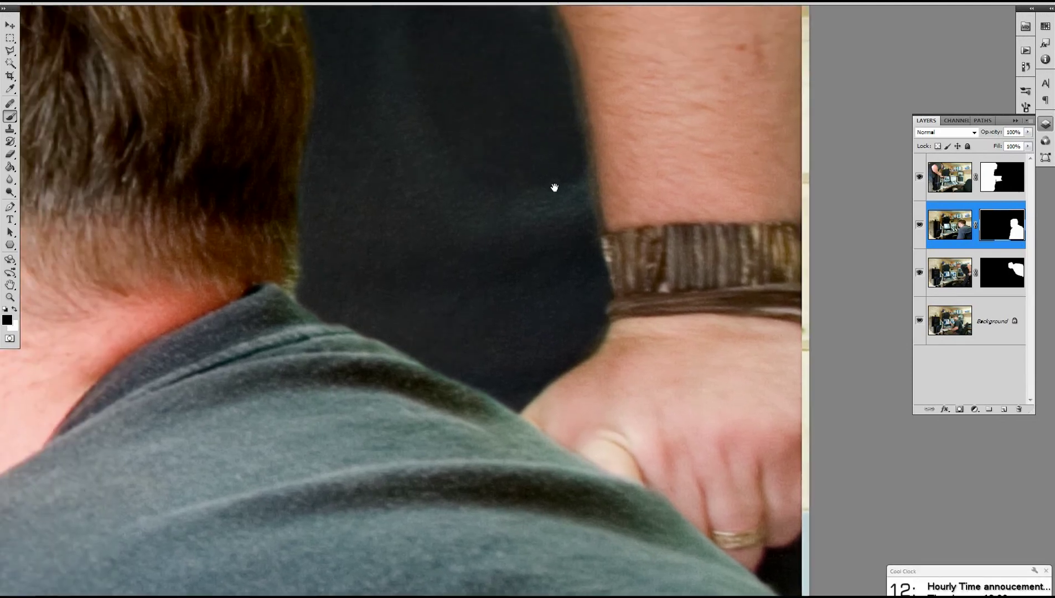
pyautogui.moveTo(554, 188); pyautogui.dragTo(413, 317)
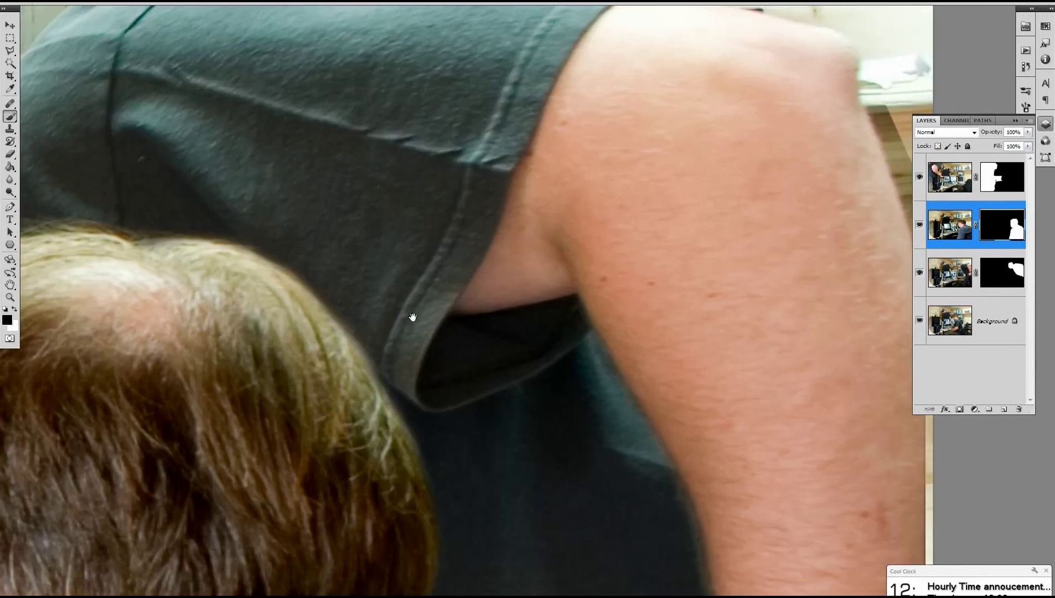
pyautogui.moveTo(570, 181); pyautogui.dragTo(630, 203)
pyautogui.moveTo(487, 283); pyautogui.dragTo(700, 160)
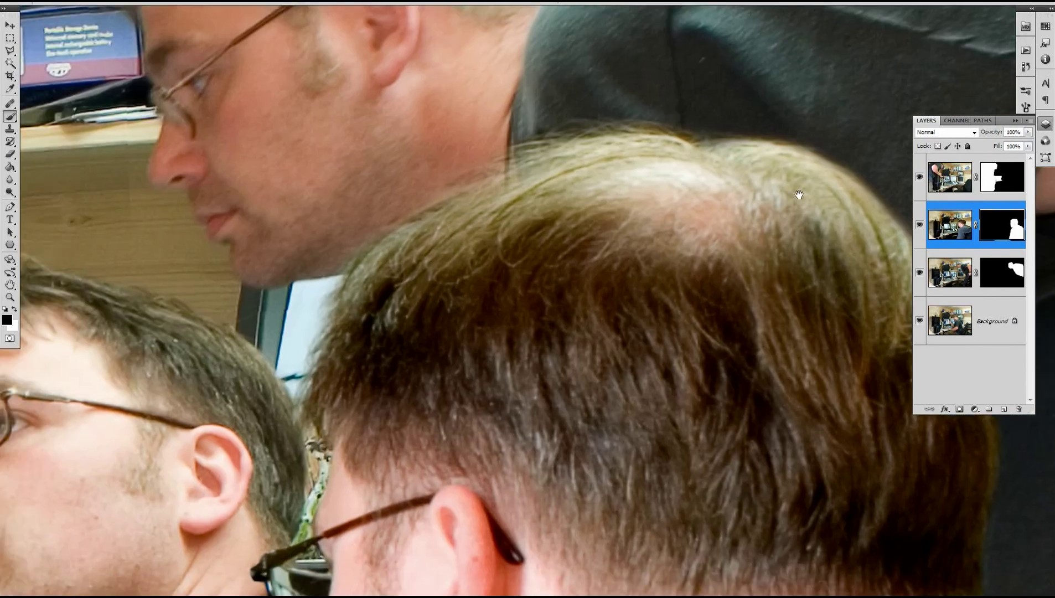
pyautogui.moveTo(407, 361)
pyautogui.mouseDown()
pyautogui.moveTo(569, 323)
pyautogui.moveTo(478, 355)
pyautogui.mouseUp()
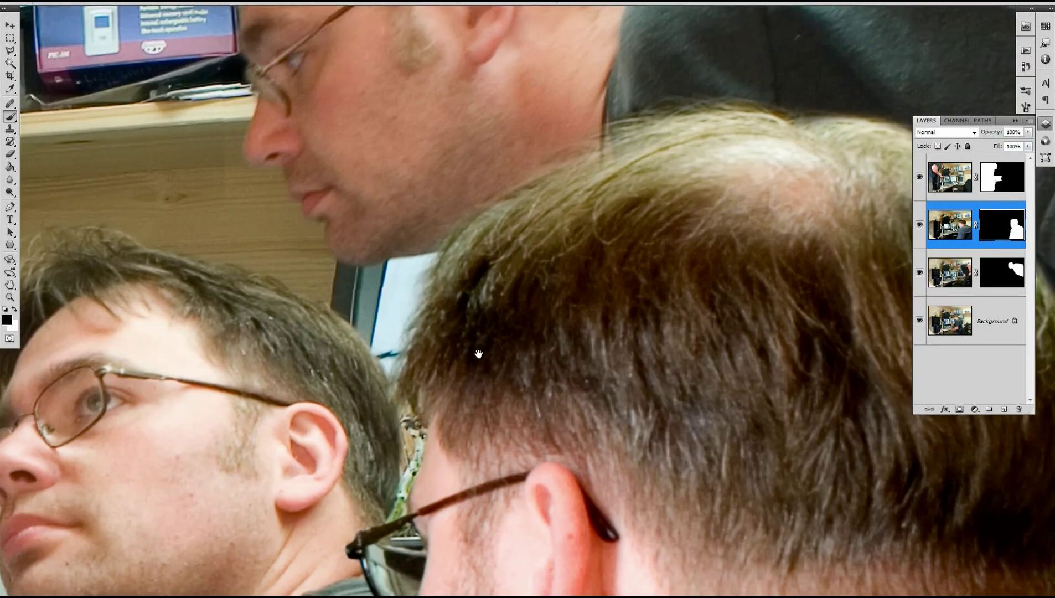
pyautogui.moveTo(571, 266); pyautogui.dragTo(546, 307)
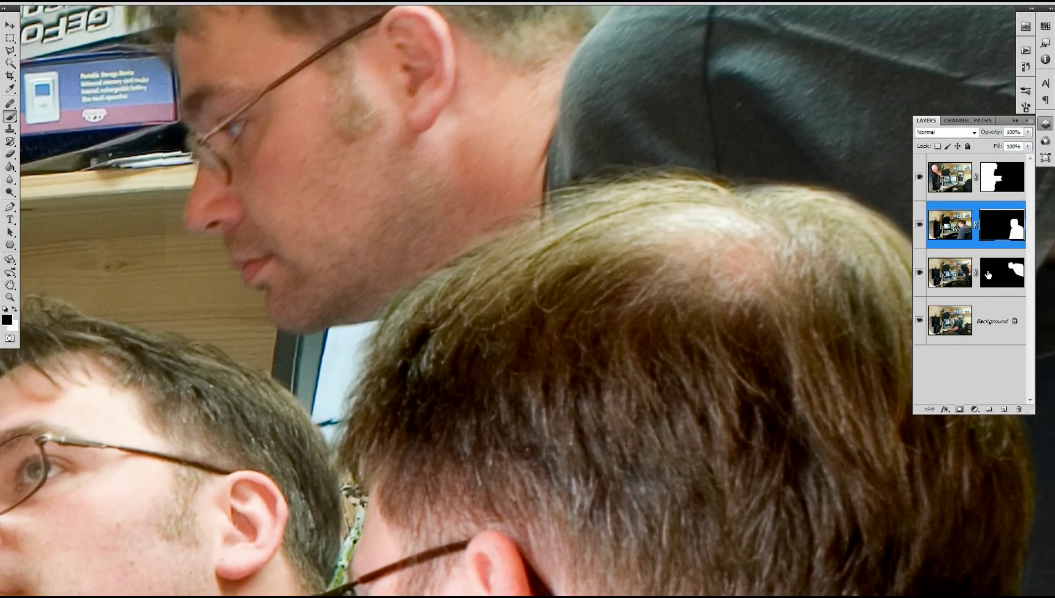
# Touch up the leaning man's layer mask where his neck and dark shirt meet the front man's hair
pyautogui.click(988, 274)
pyautogui.moveTo(475, 251)
pyautogui.mouseDown()
pyautogui.moveTo(541, 276)
pyautogui.moveTo(602, 328)
pyautogui.mouseUp()
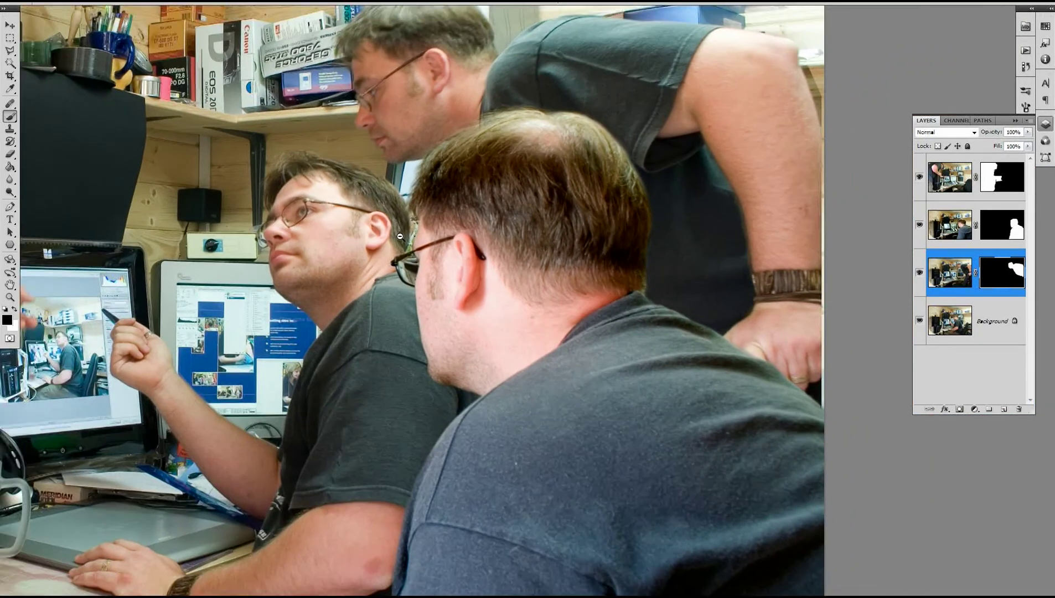
pyautogui.scroll(4, 402, 237)
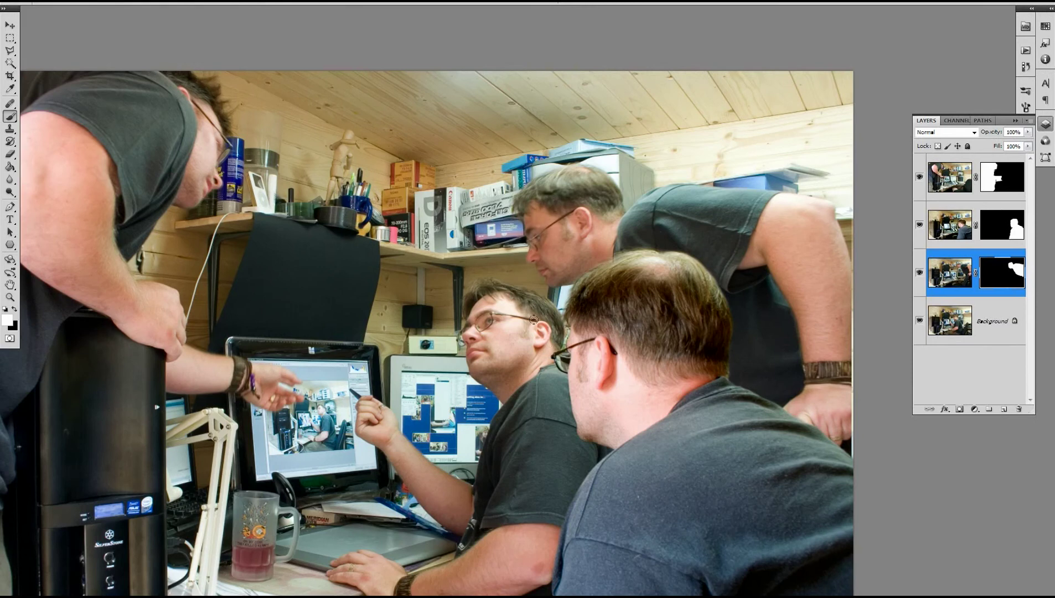
# On the Background layer, lasso the back of the seated man's head and neck and feather the selection by 5 pixels
pyautogui.keyDown('ctrl'); pyautogui.click(555, 315); pyautogui.keyUp('ctrl')
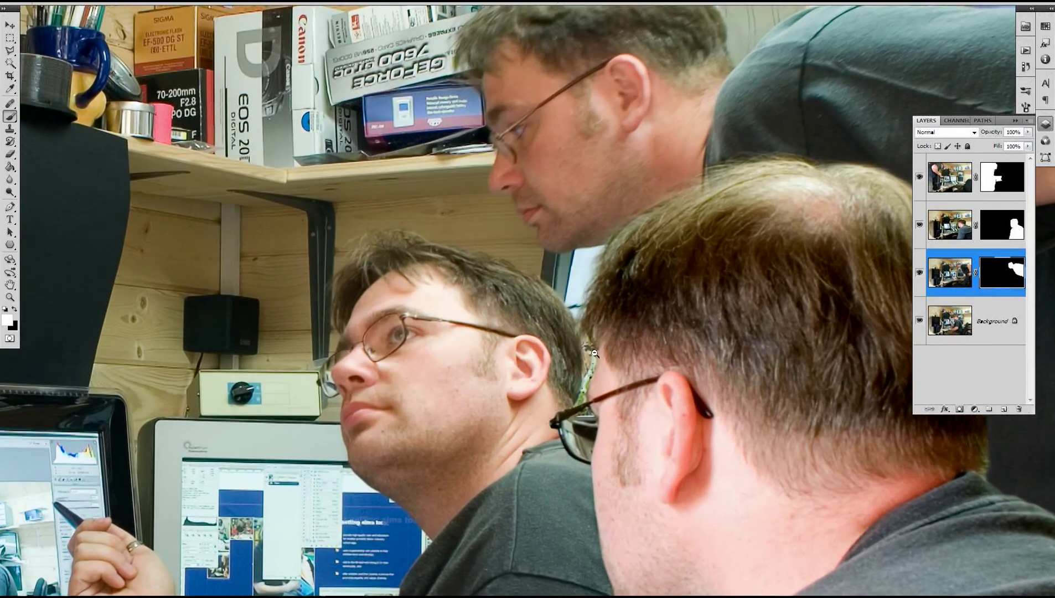
pyautogui.click(967, 336)
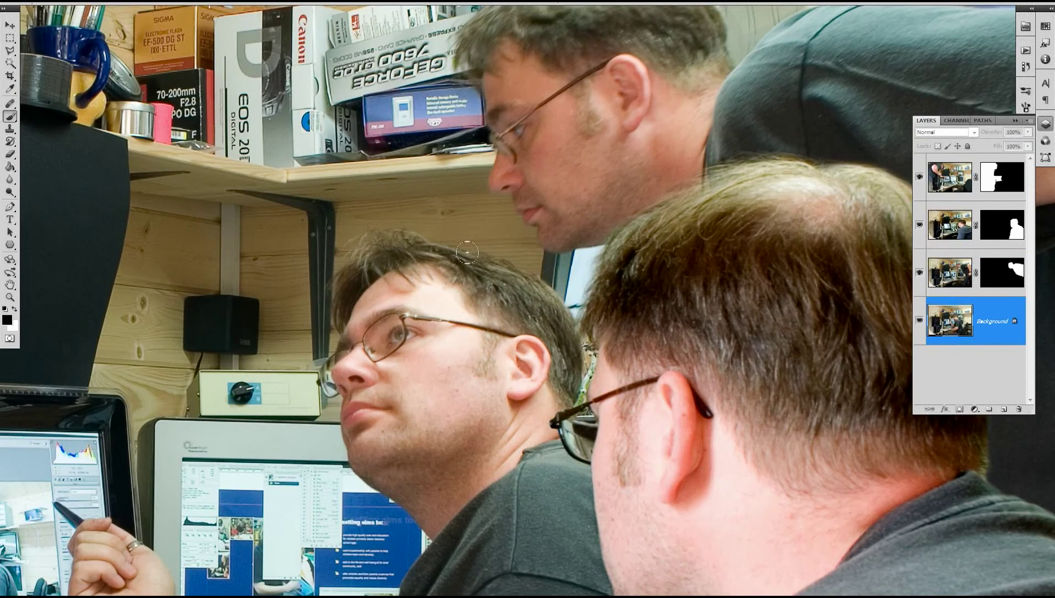
pyautogui.press('l')
pyautogui.moveTo(505, 346); pyautogui.dragTo(527, 436)
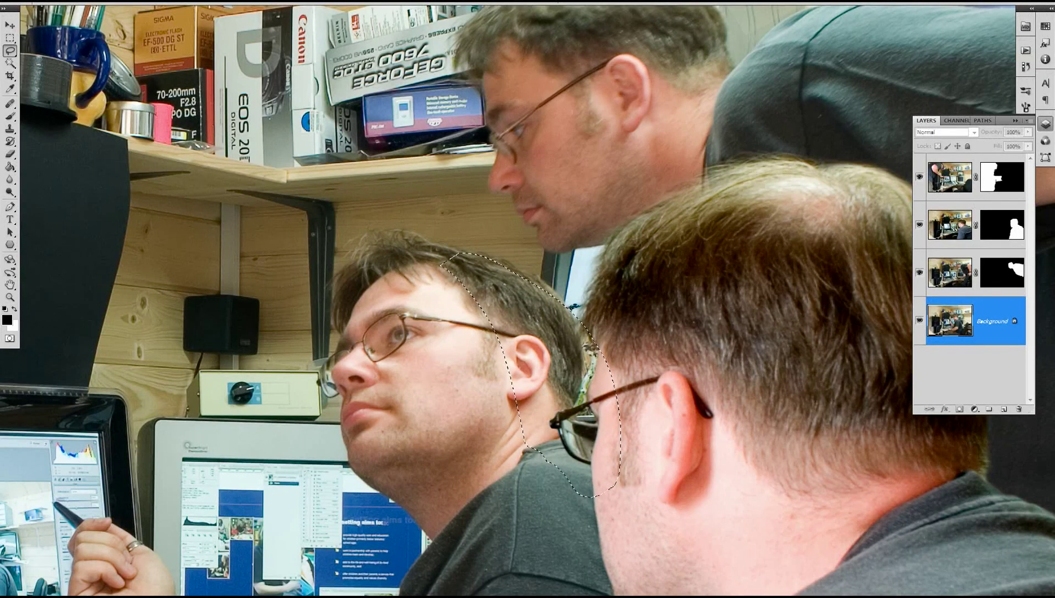
pyautogui.moveTo(592, 412)
pyautogui.mouseDown()
pyautogui.moveTo(616, 293)
pyautogui.moveTo(571, 302)
pyautogui.mouseUp()
pyautogui.click(134, 2)
pyautogui.moveTo(191, 101)
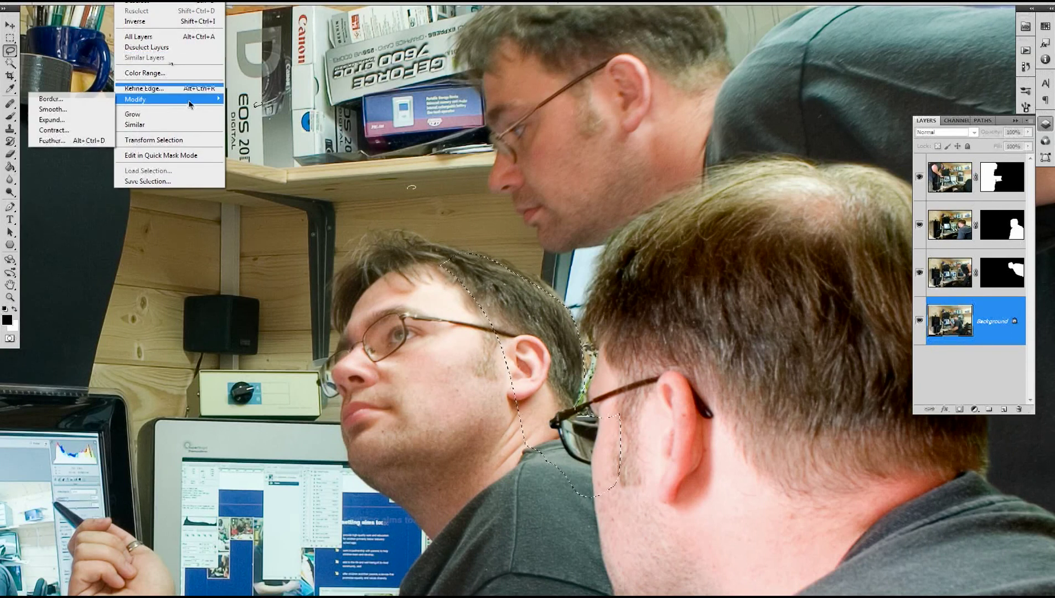
pyautogui.click(102, 141)
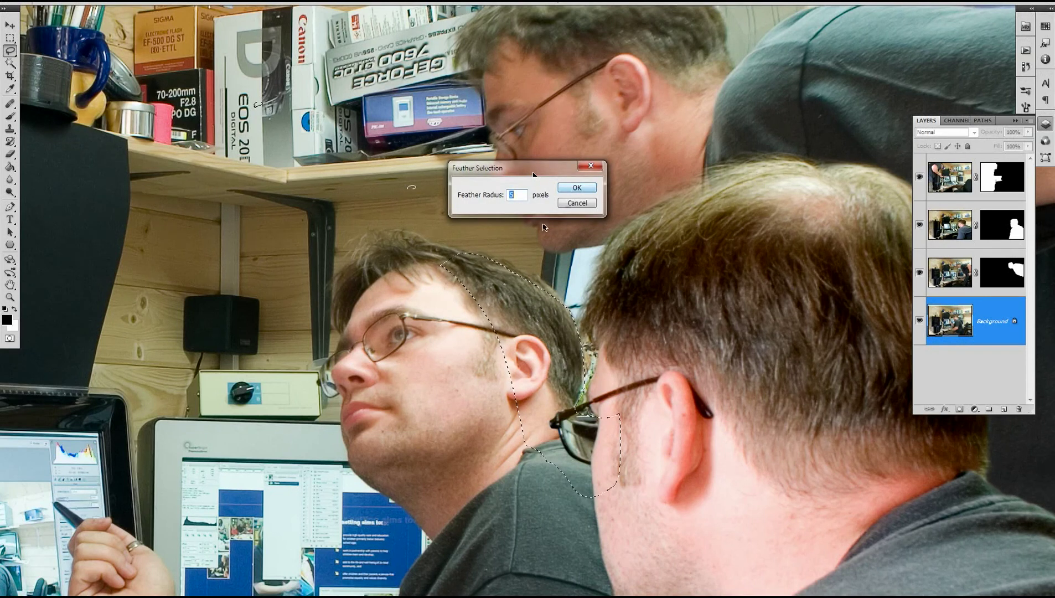
pyautogui.click(570, 189)
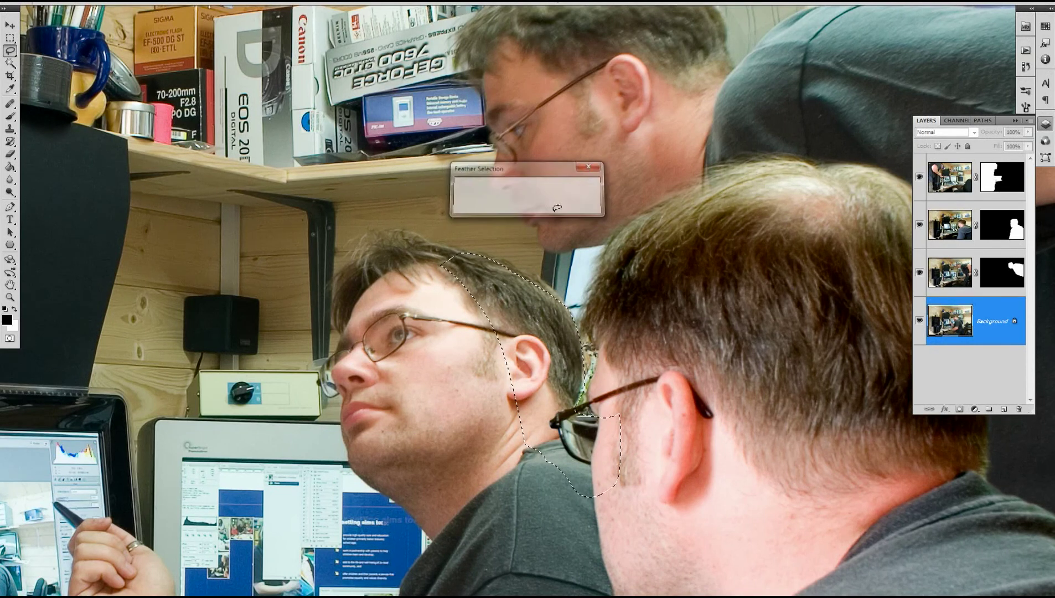
# Add a Curves adjustment that darkens the selected area, with curve points near input 63, output 14 and input 237, output 199
pyautogui.click(974, 409)
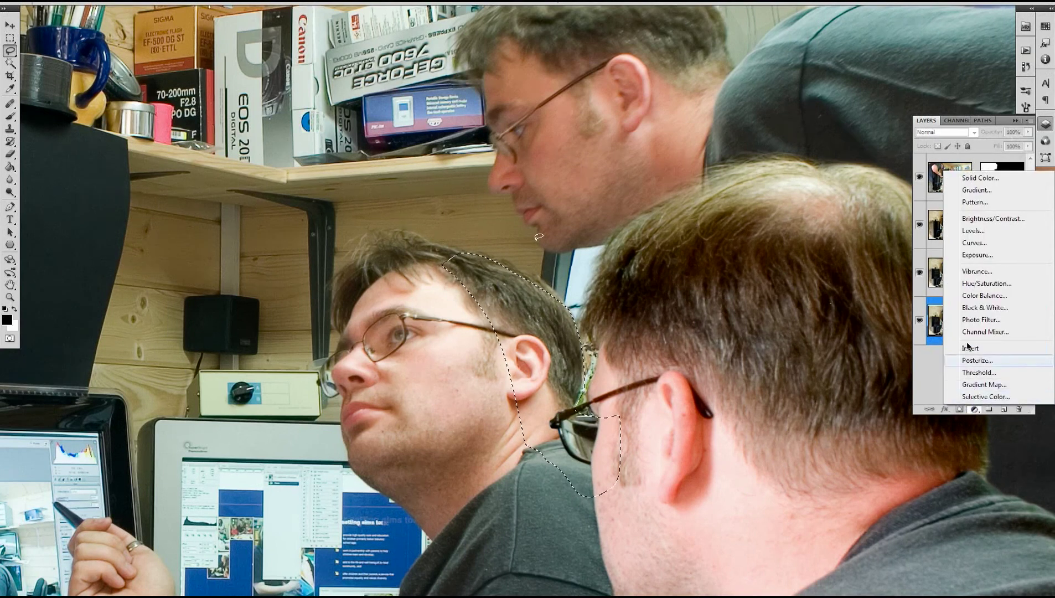
pyautogui.click(979, 244)
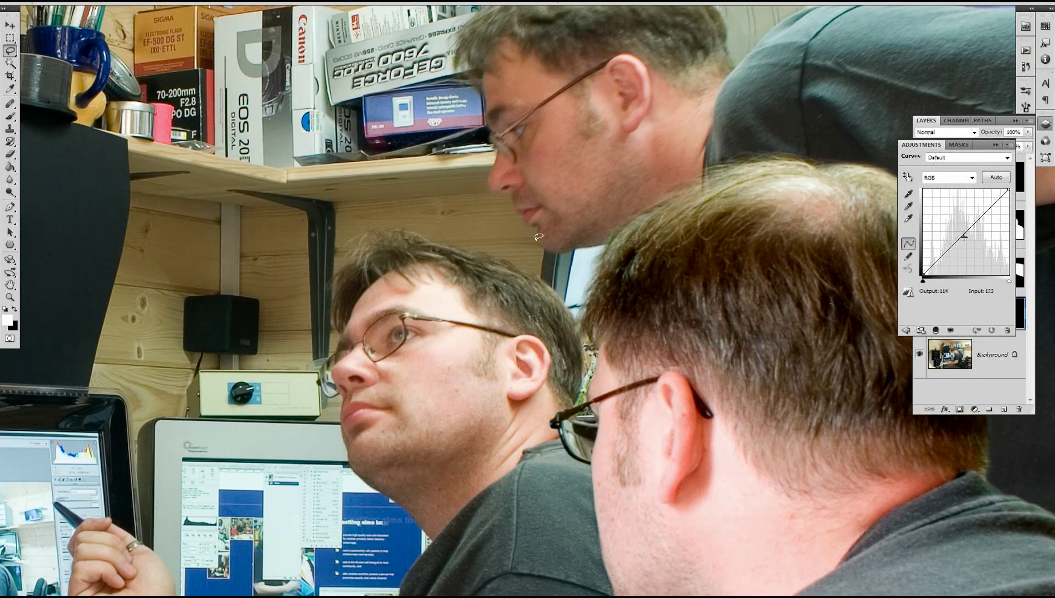
pyautogui.moveTo(964, 237); pyautogui.dragTo(940, 272)
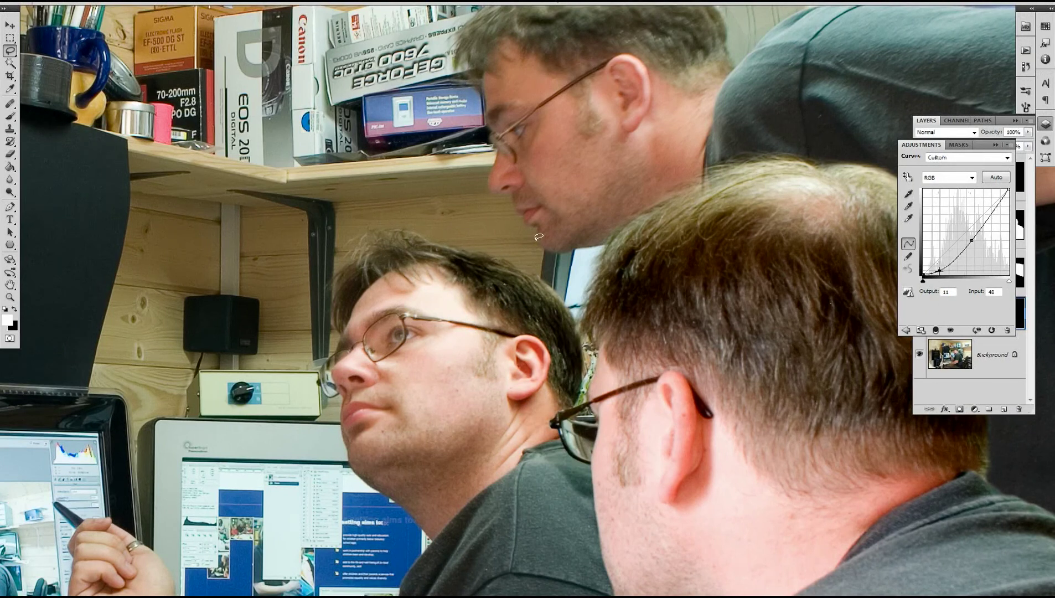
pyautogui.click(997, 207)
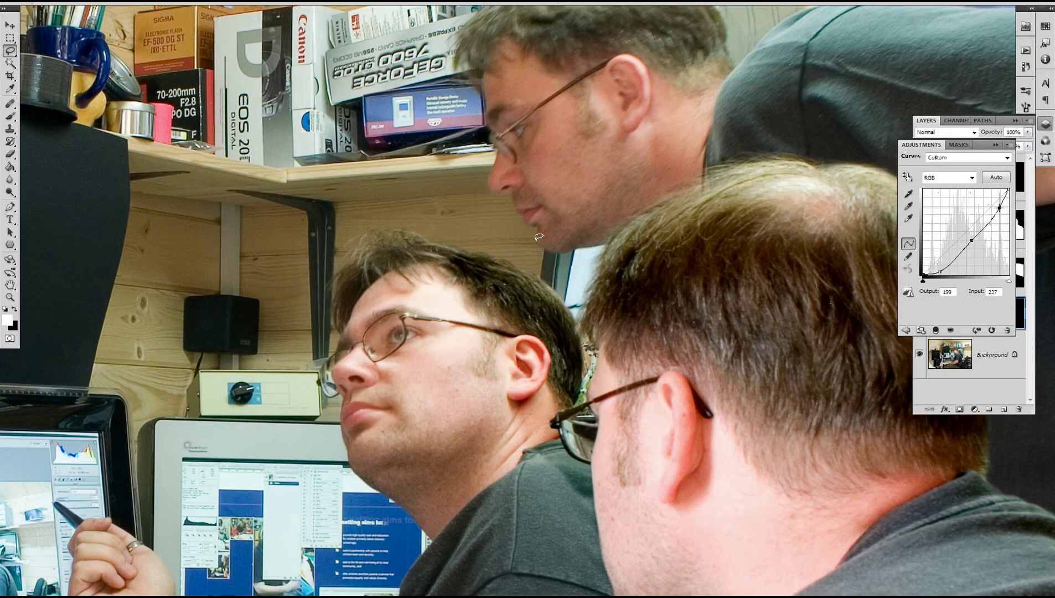
pyautogui.moveTo(972, 241); pyautogui.dragTo(944, 270)
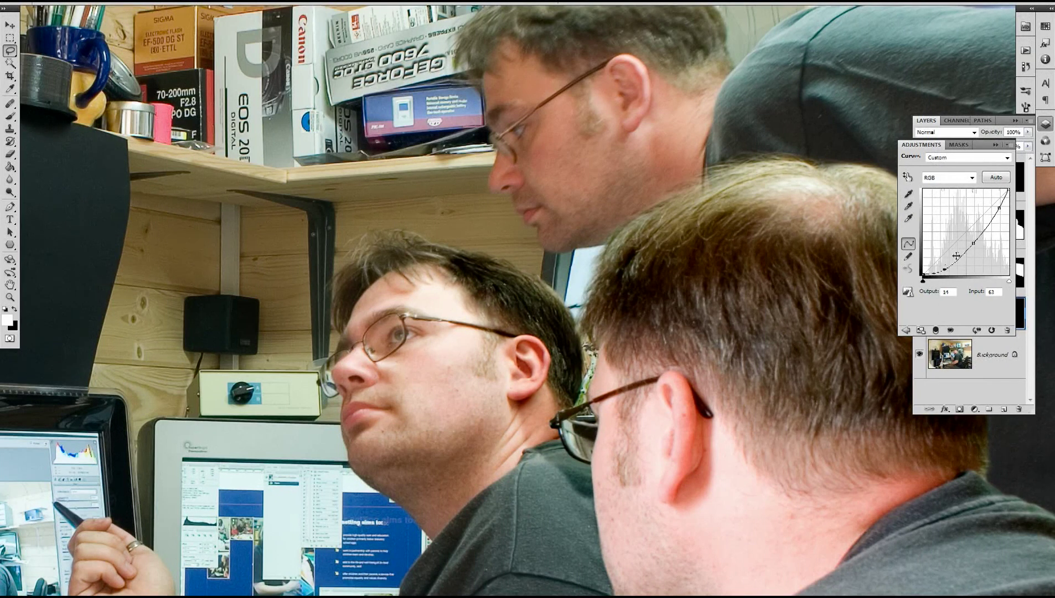
pyautogui.moveTo(1000, 208); pyautogui.dragTo(1001, 208)
# Brush on the Curves layer's mask to blend the darkening across the seated man's hair, ear and neck
pyautogui.click(990, 393)
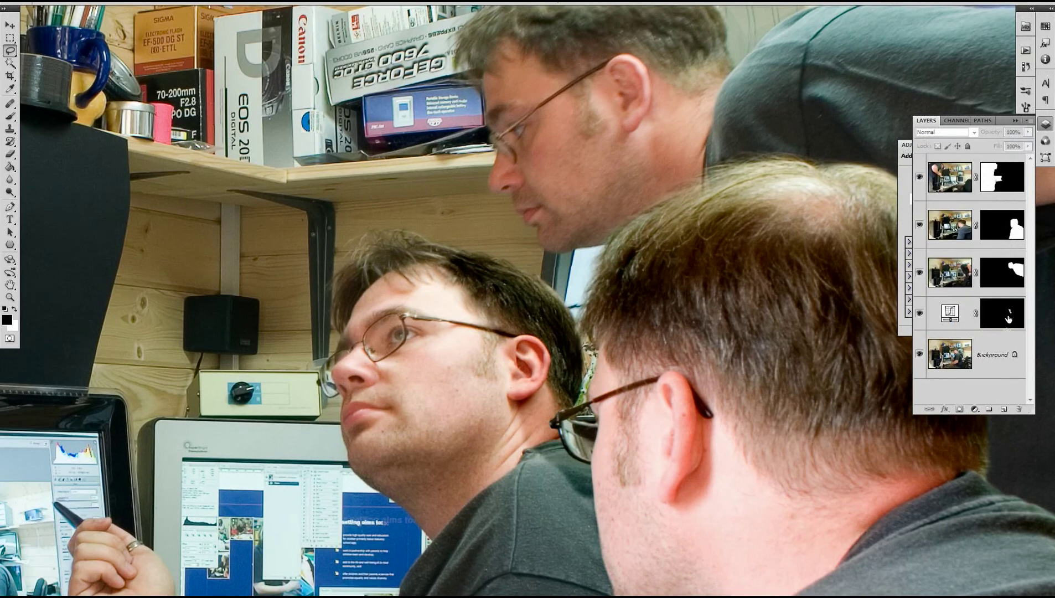
pyautogui.click(1001, 314)
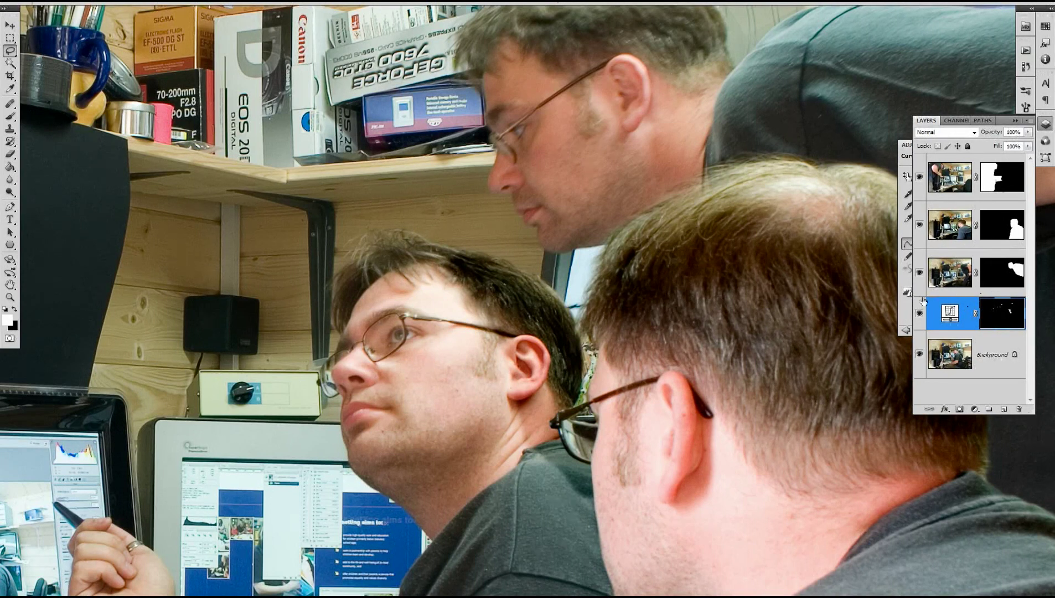
pyautogui.press('b')
pyautogui.moveTo(574, 483)
pyautogui.mouseDown()
pyautogui.moveTo(608, 515)
pyautogui.moveTo(580, 492)
pyautogui.mouseUp()
pyautogui.moveTo(514, 399)
pyautogui.mouseDown()
pyautogui.moveTo(504, 355)
pyautogui.moveTo(441, 272)
pyautogui.moveTo(475, 336)
pyautogui.mouseUp()
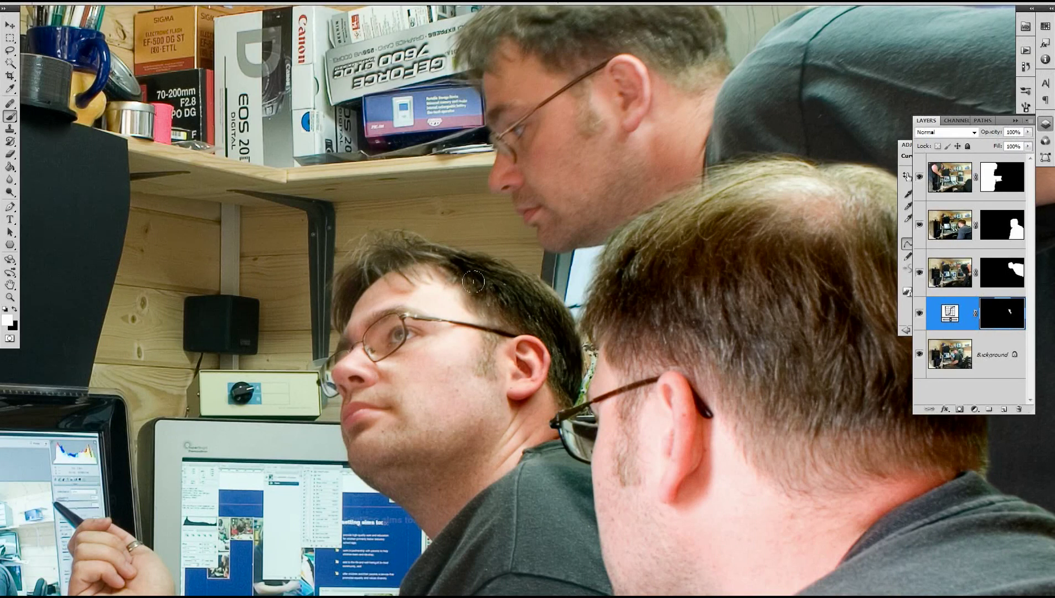
pyautogui.hotkey('ctrl', '-')
pyautogui.hotkey('ctrl', '-')
pyautogui.hotkey('ctrl', '-')
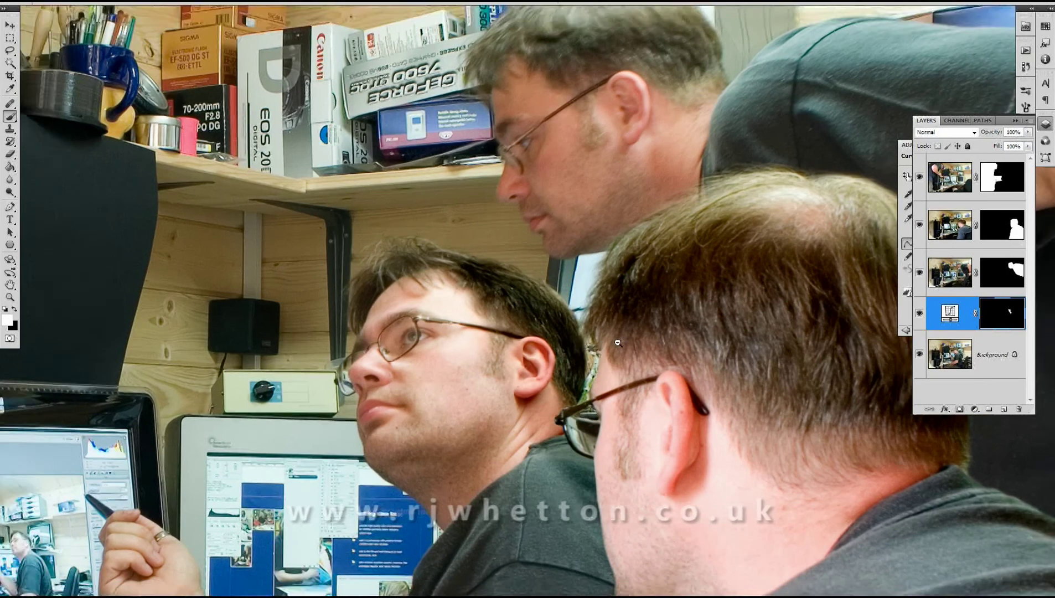
pyautogui.moveTo(471, 387)
pyautogui.mouseDown()
pyautogui.moveTo(628, 334)
pyautogui.moveTo(564, 317)
pyautogui.mouseUp()
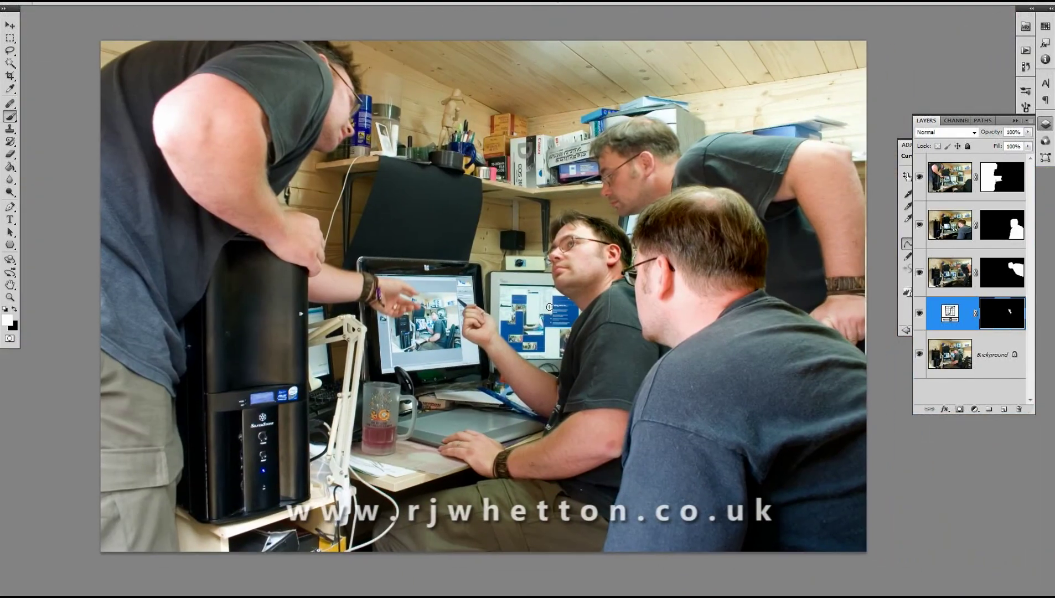